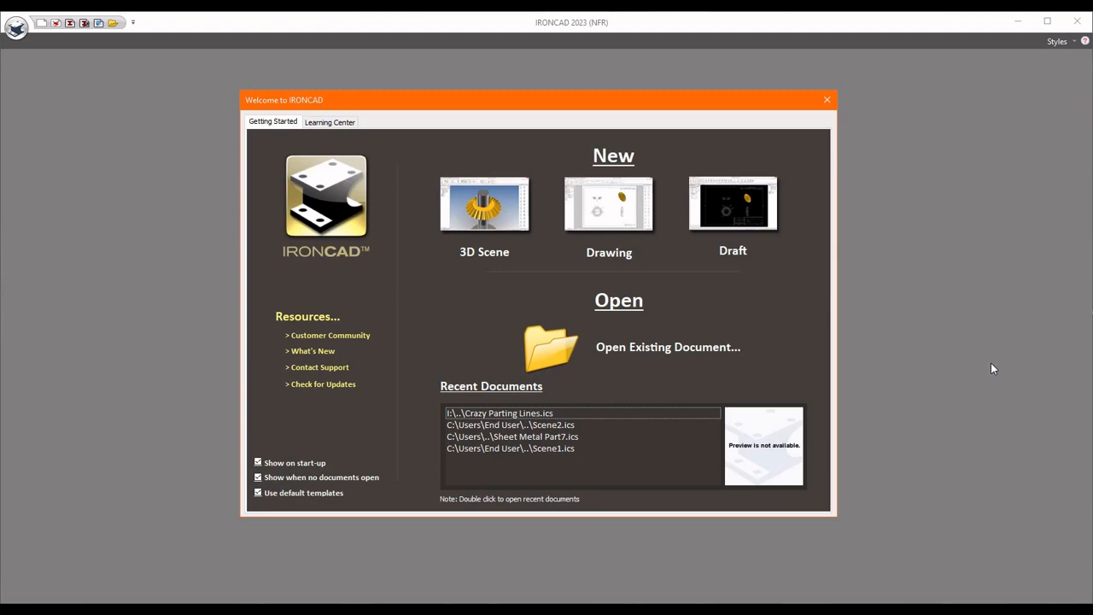
- Start a new 3D scene, drop a Block from the M-SHAPES24 catalog and frame it in view
left_click(484, 209)
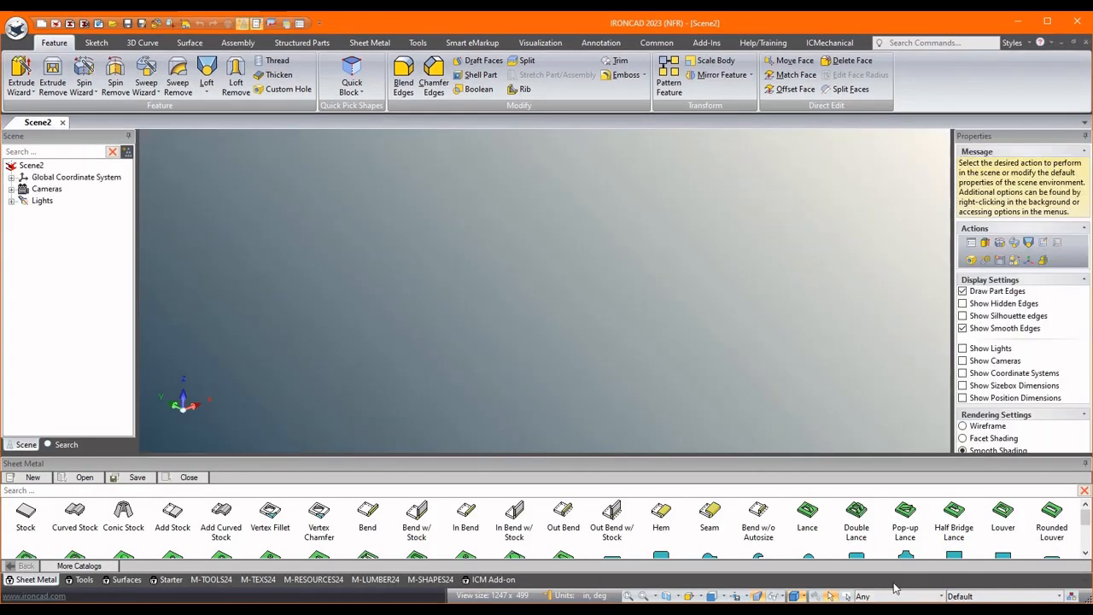
left_click(429, 579)
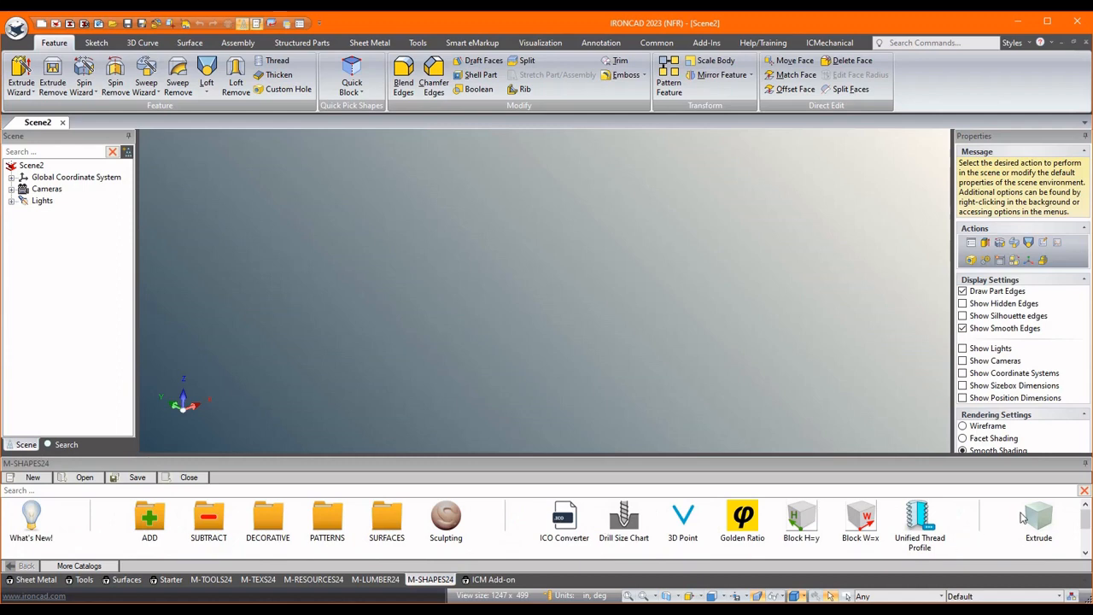
left_click_drag(537, 300, 544, 295)
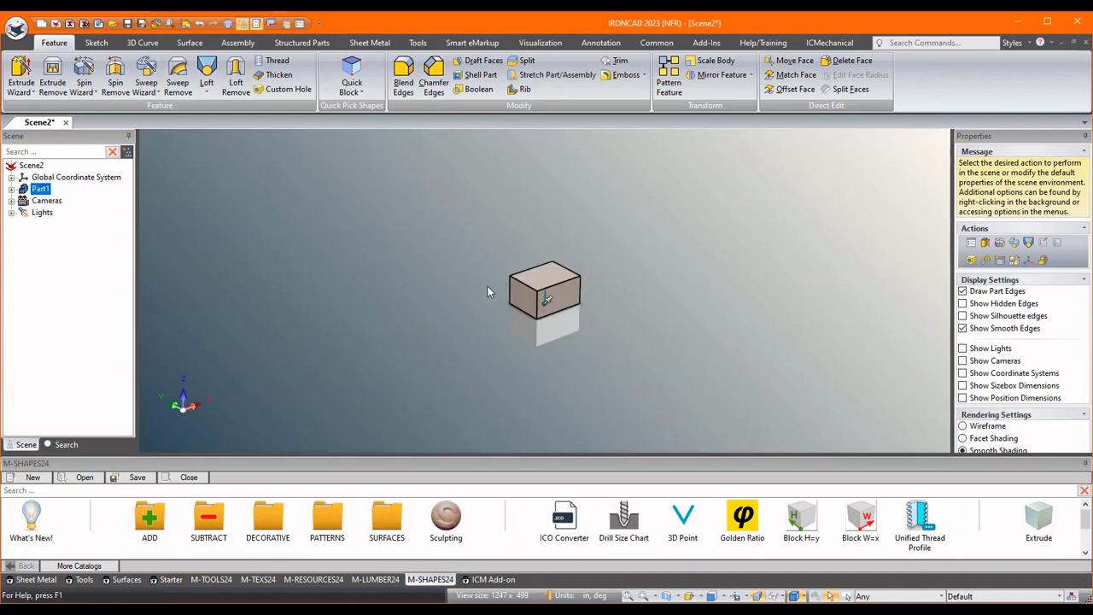
key("F8")
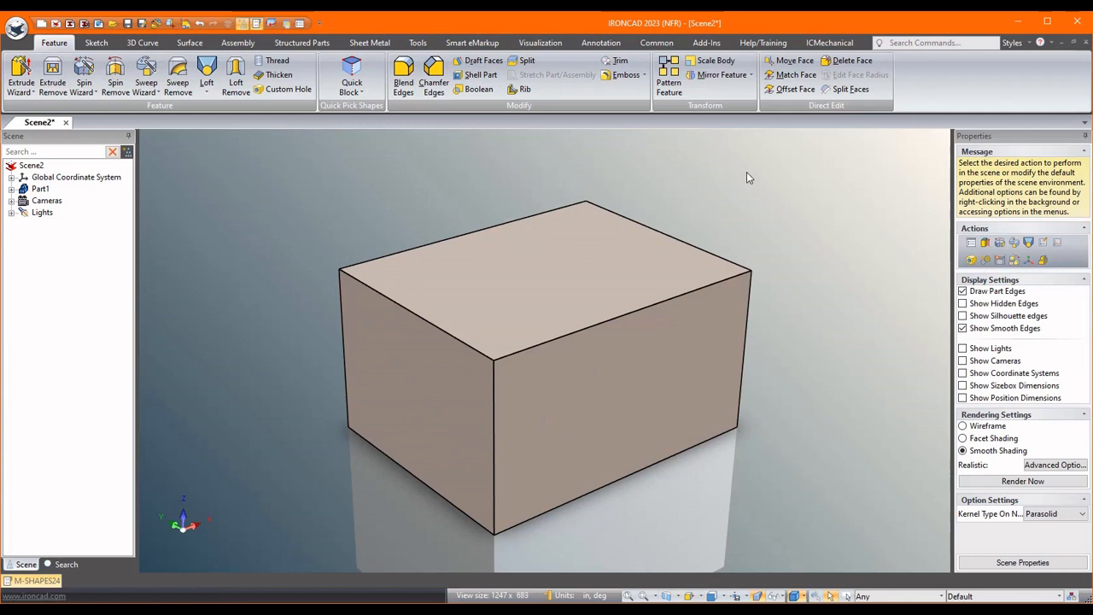
scroll(746, 176, "down", 1)
scroll(734, 181, "down", 1)
scroll(715, 186, "down", 1)
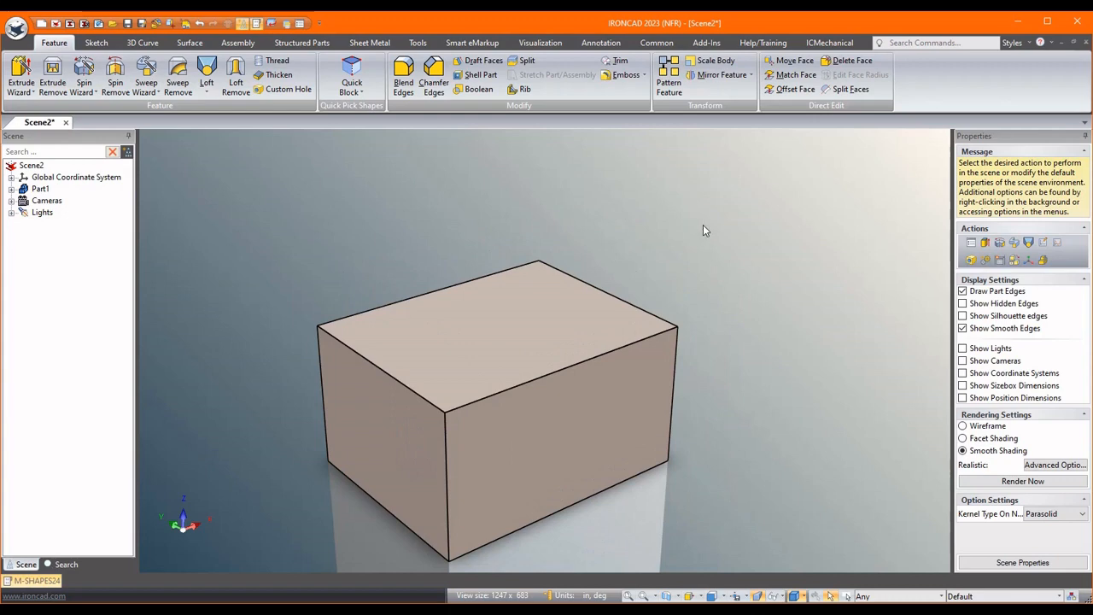
middle_click_drag(703, 225, 749, 174)
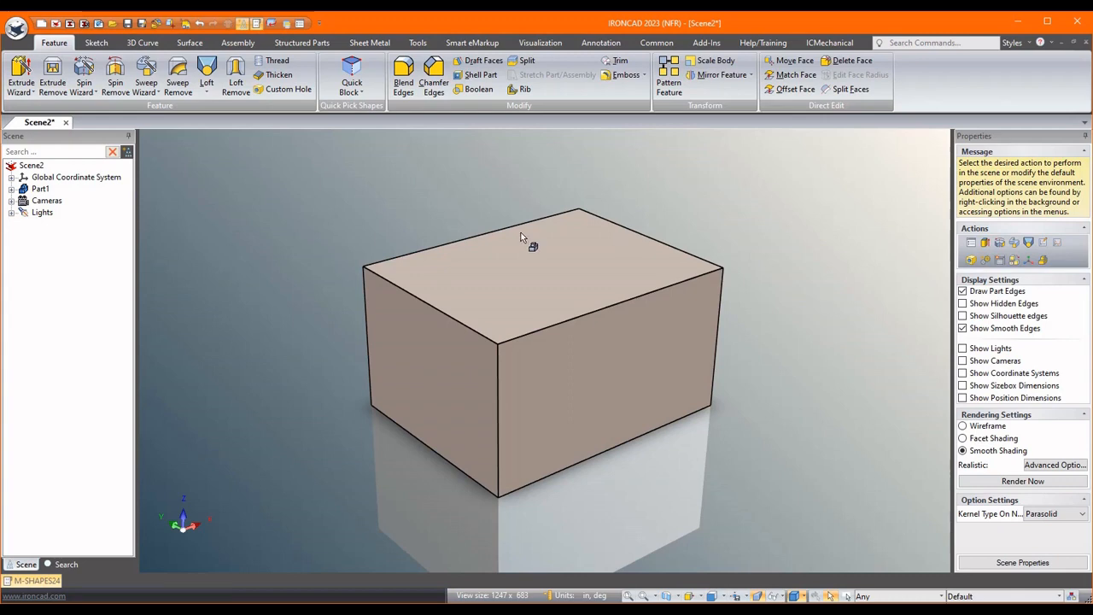
- Sketch a trial 3D spline across the front face, then delete it
left_click(143, 43)
left_click(144, 75)
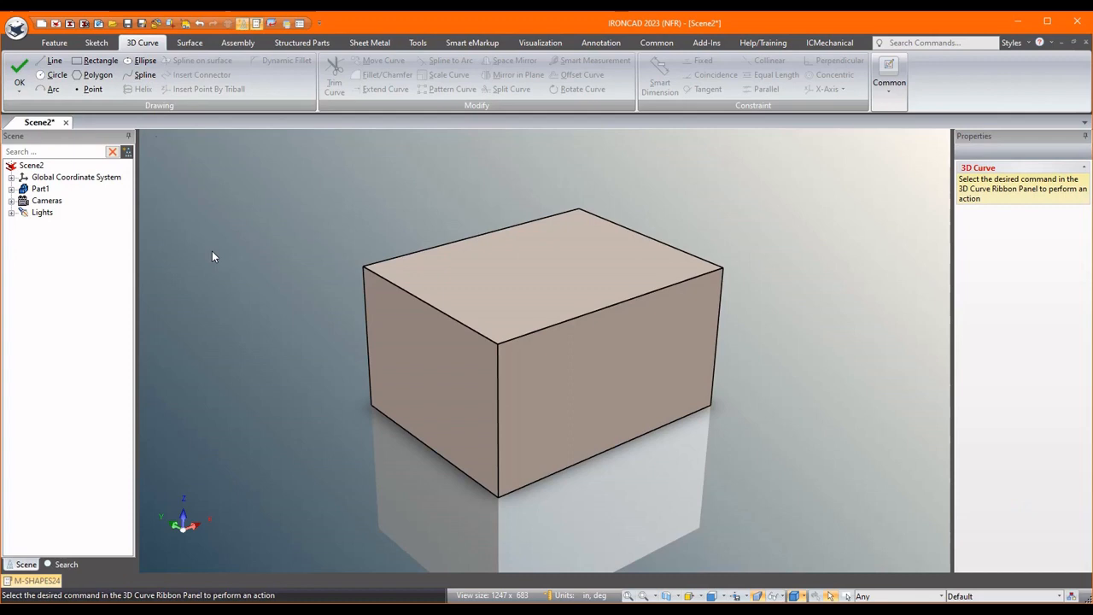
left_click(499, 453)
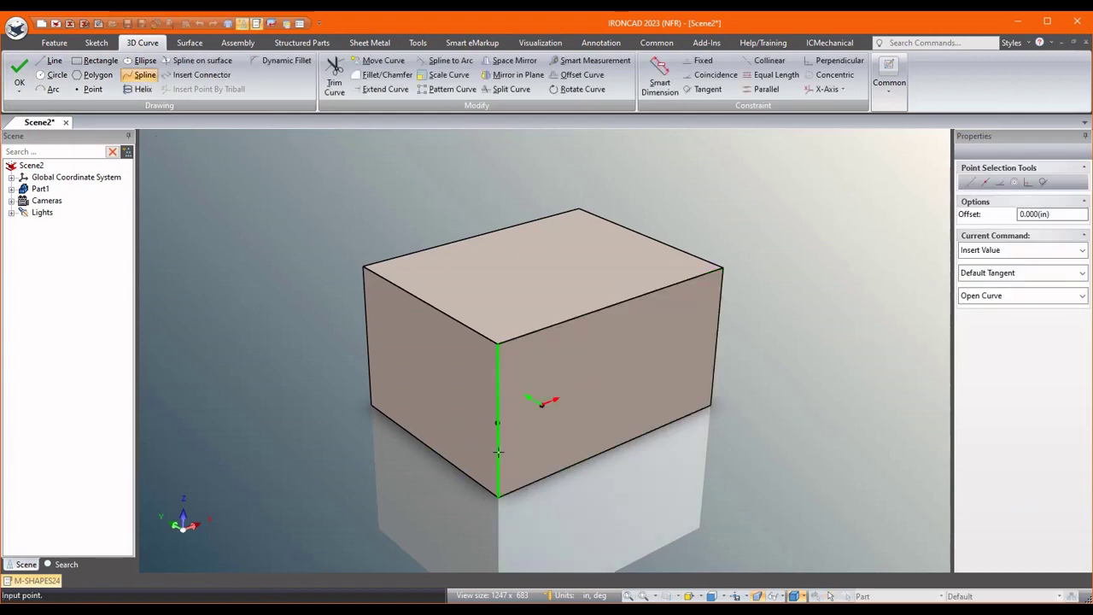
left_click(569, 363)
left_click(664, 384)
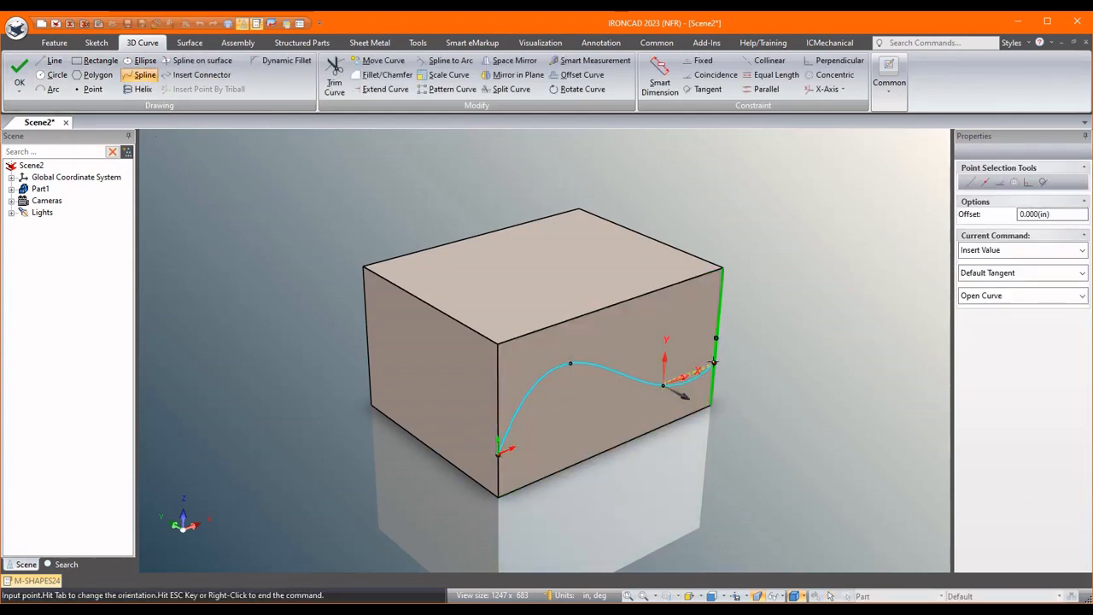
left_click(713, 367)
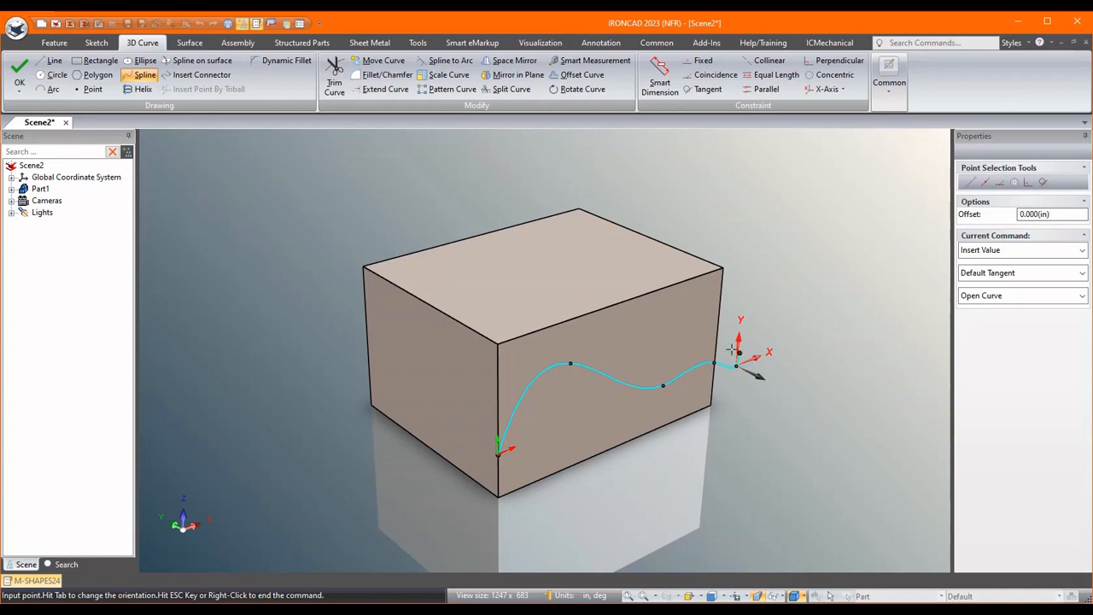
key("Escape")
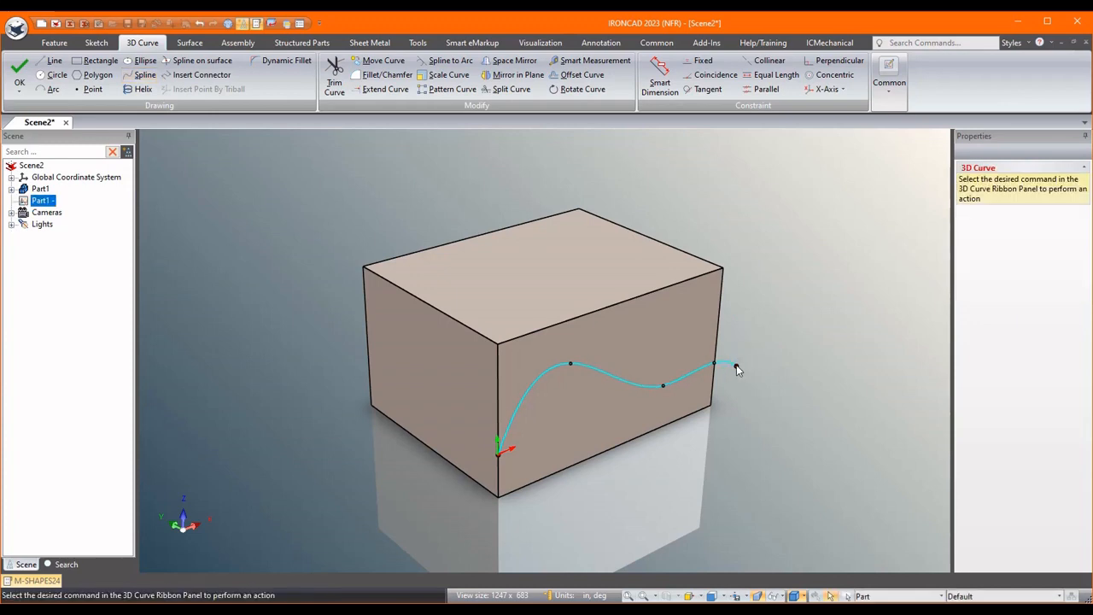
left_click(678, 382)
key("Delete")
- Draw the wavy spline across the front face from left edge to right edge and finish it
left_click(146, 75)
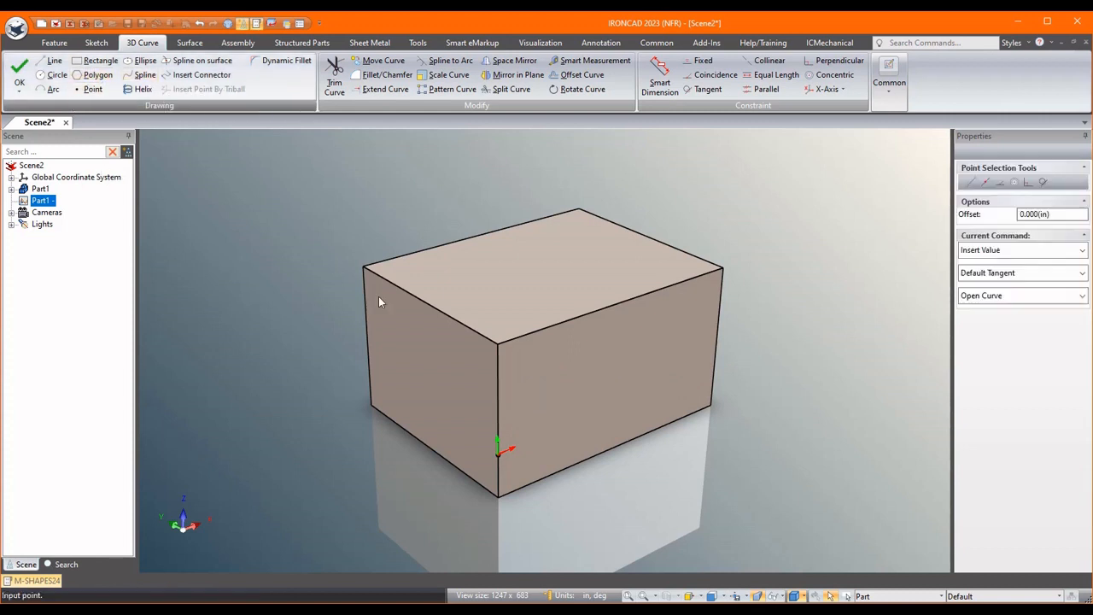
left_click(498, 414)
left_click(537, 367)
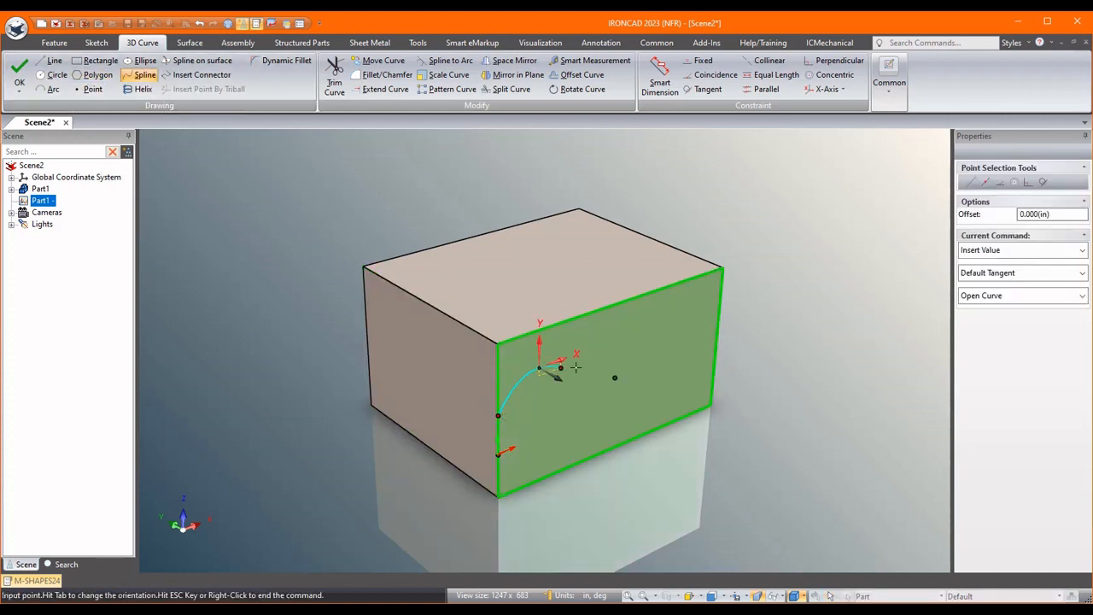
left_click(648, 390)
left_click(715, 339)
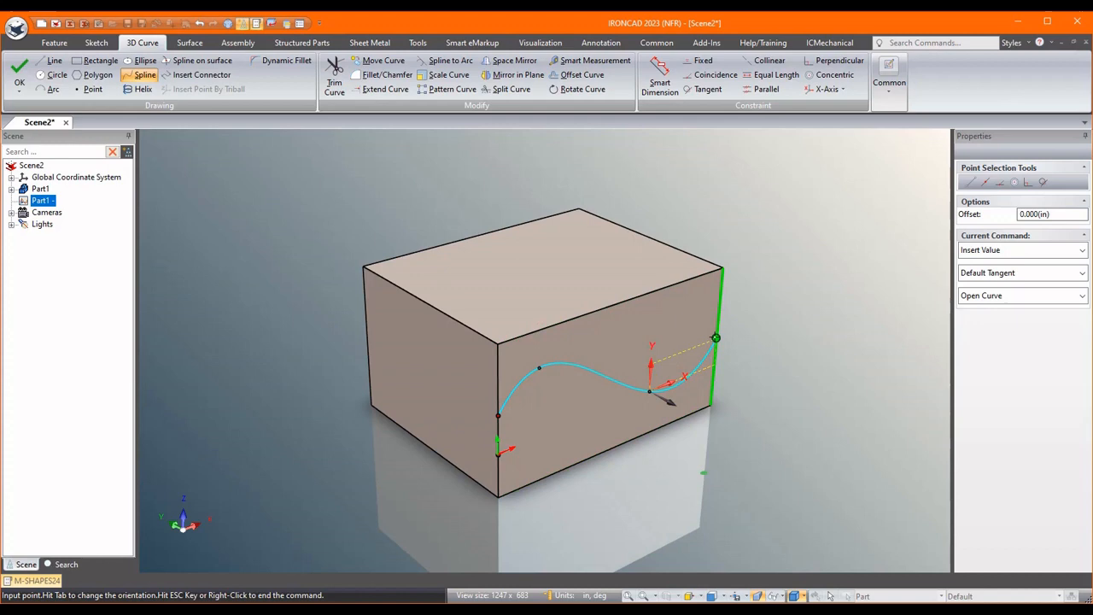
right_click(759, 358)
middle_click_drag(759, 357, 783, 309)
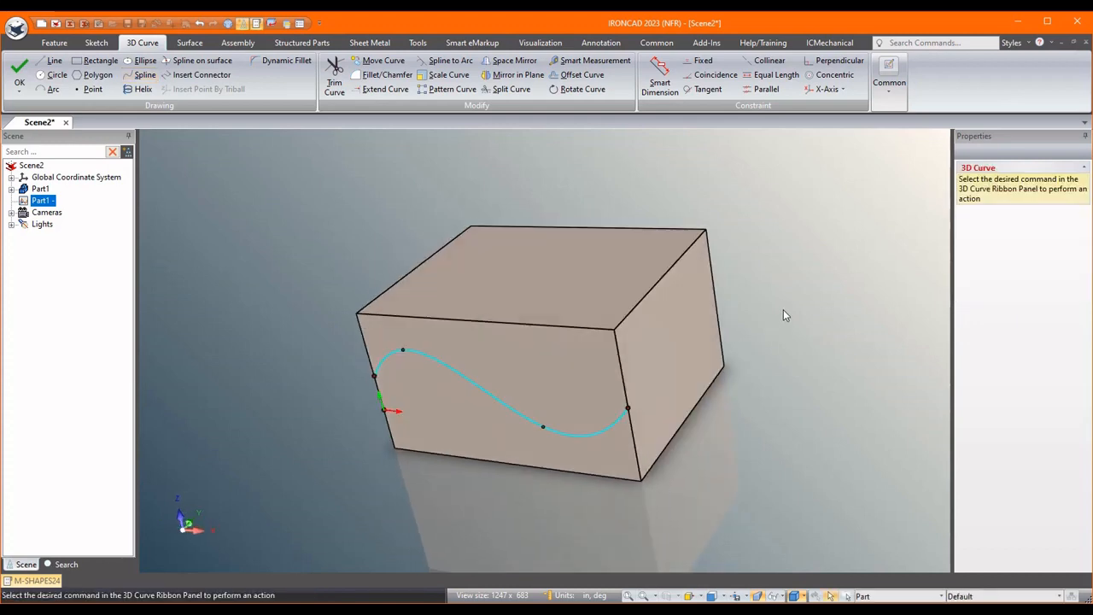
right_click(783, 309)
left_click(815, 324)
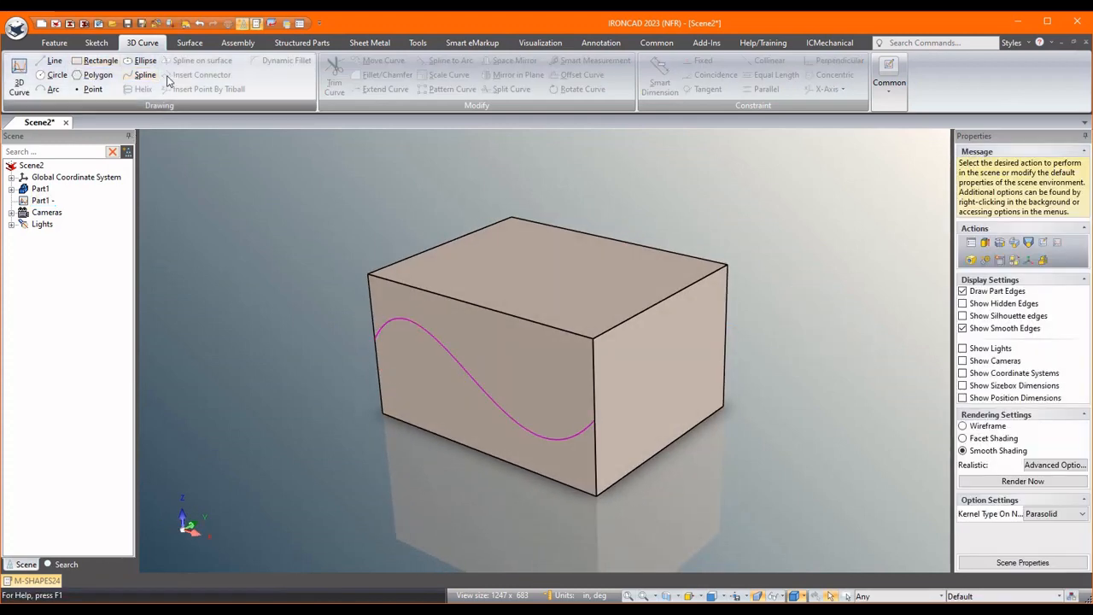
- Continue with a spline across the right side face to its far vertical edge
double_click(563, 426)
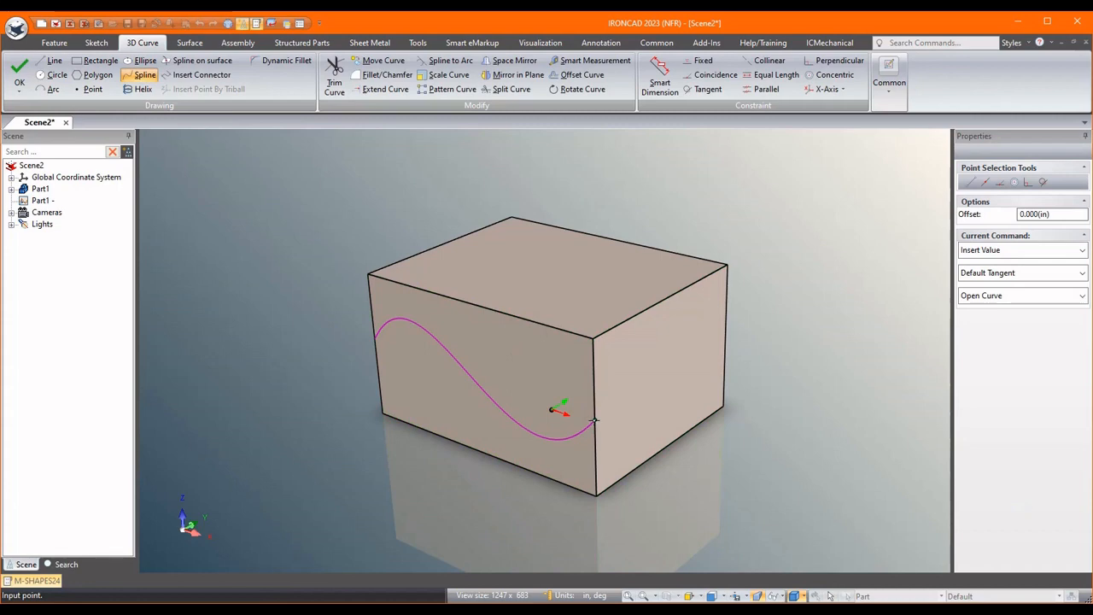
left_click(595, 420)
left_click(623, 382)
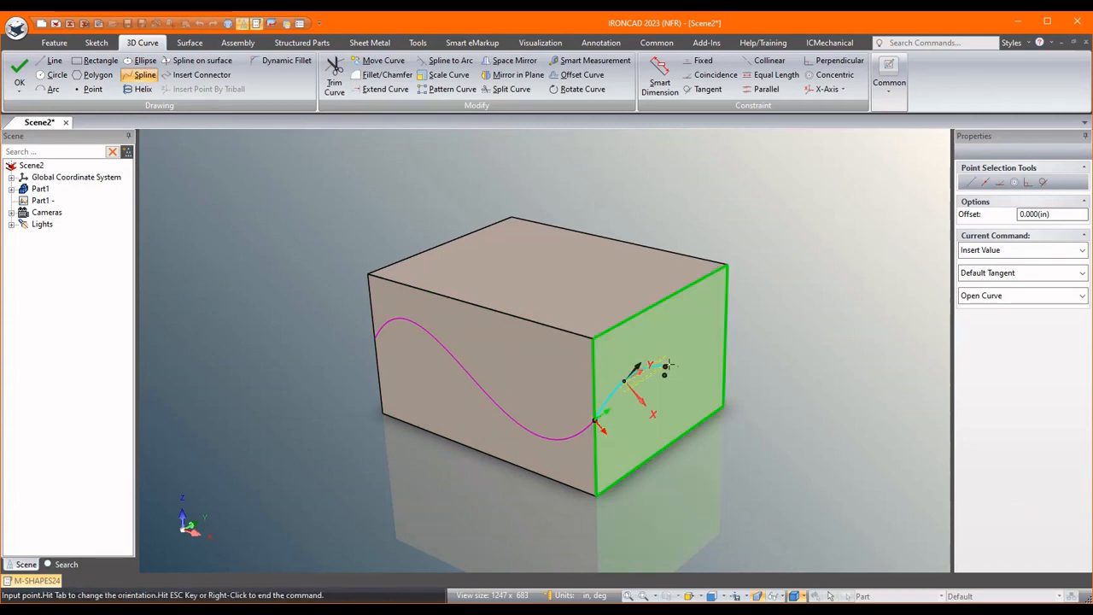
left_click(663, 375)
middle_click_drag(687, 362, 716, 355)
left_click(713, 395)
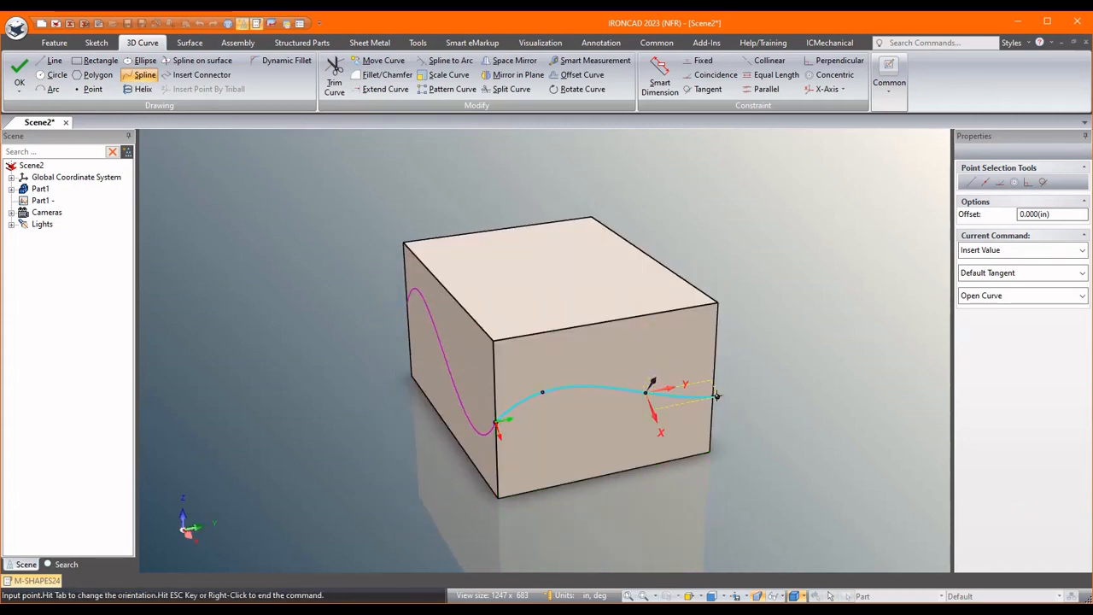
right_click(753, 377)
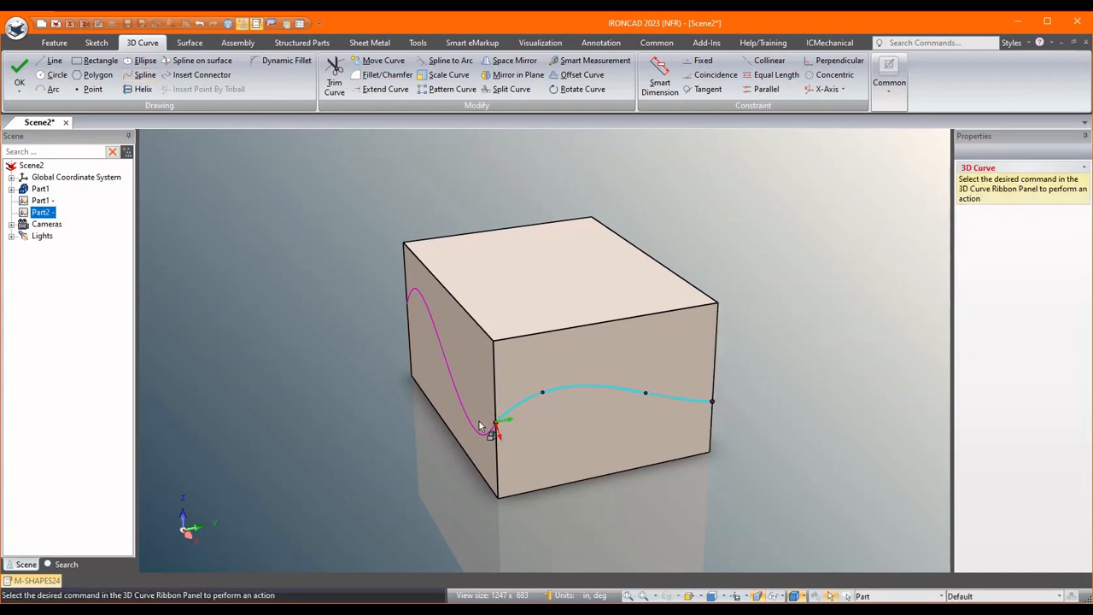
mouse_move(733, 382)
middle_mouse_down()
mouse_move(651, 380)
mouse_move(342, 280)
middle_mouse_up()
right_click(747, 354)
left_click(771, 364)
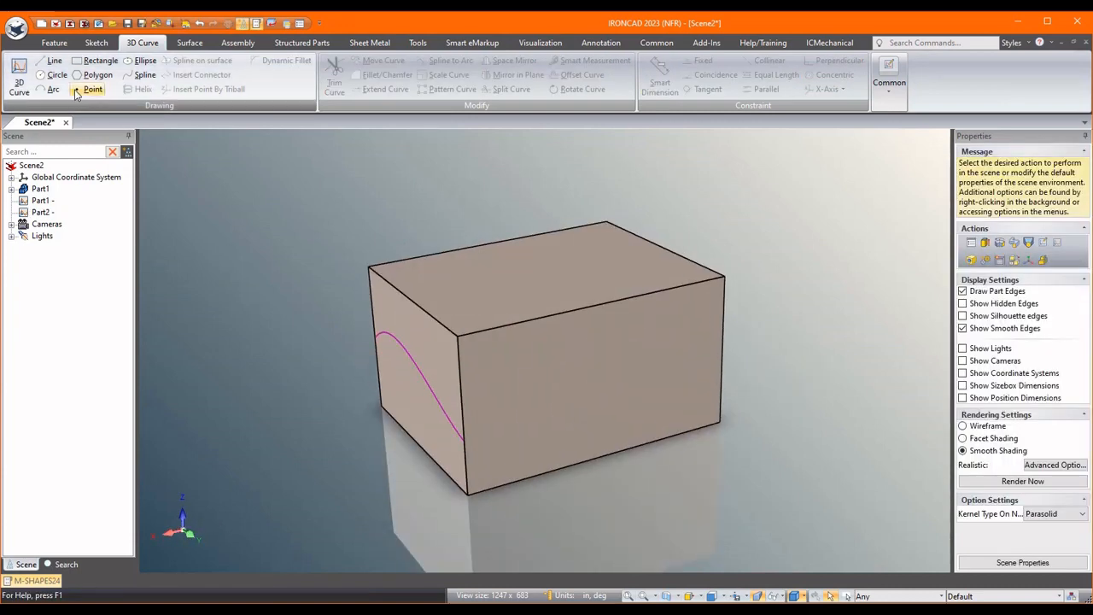
- Draw the arched spline across the long back face to its far edge
left_click(139, 77)
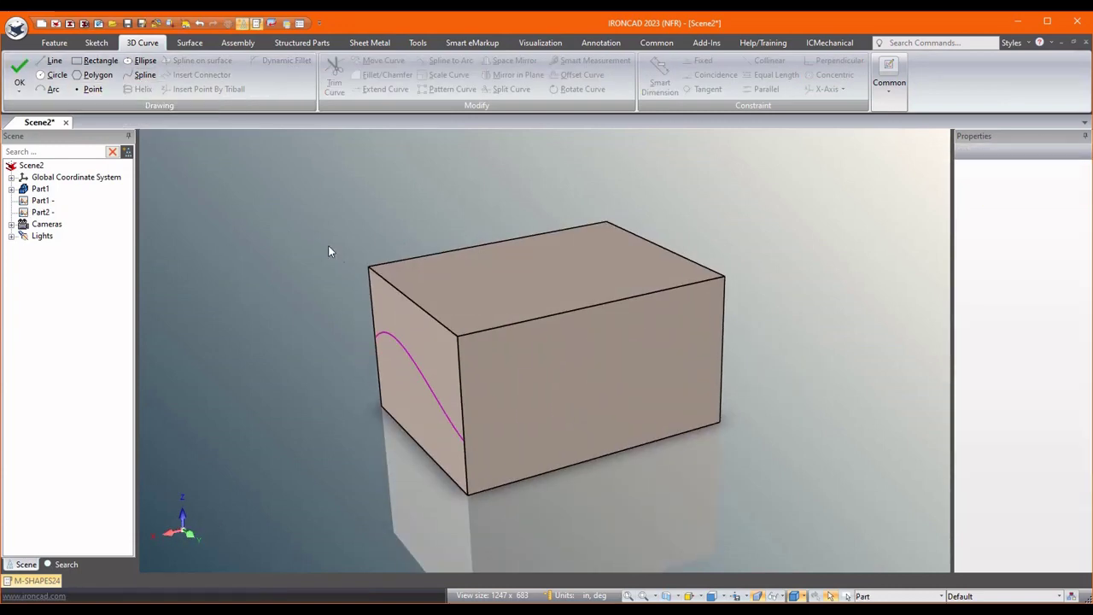
left_click(463, 439)
left_click(510, 403)
left_click(636, 358)
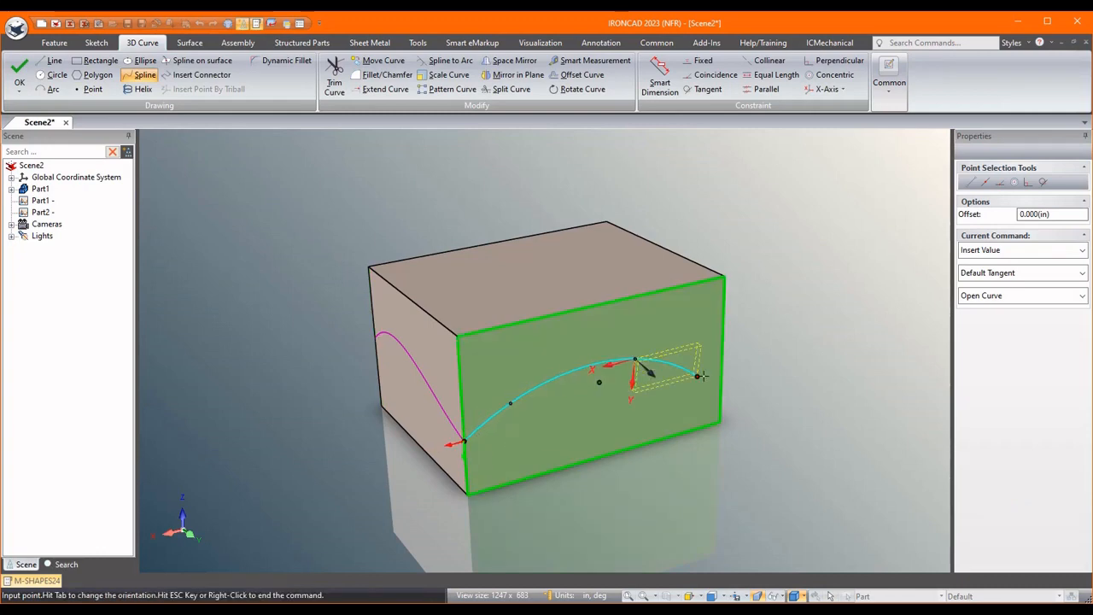
left_click(717, 376)
right_click(646, 369)
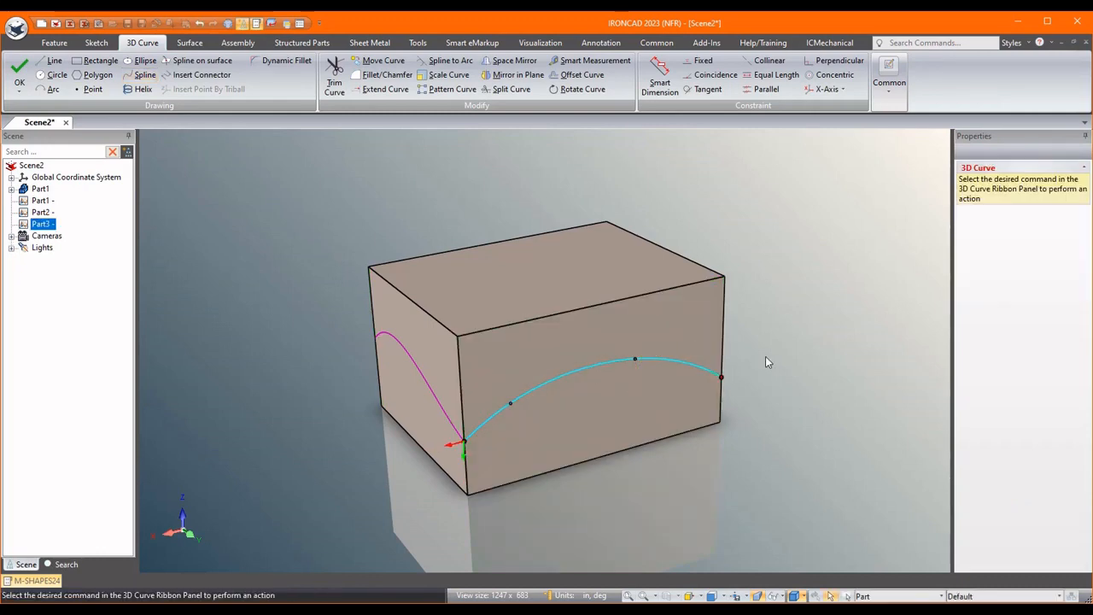
right_click(792, 290)
left_click(818, 301)
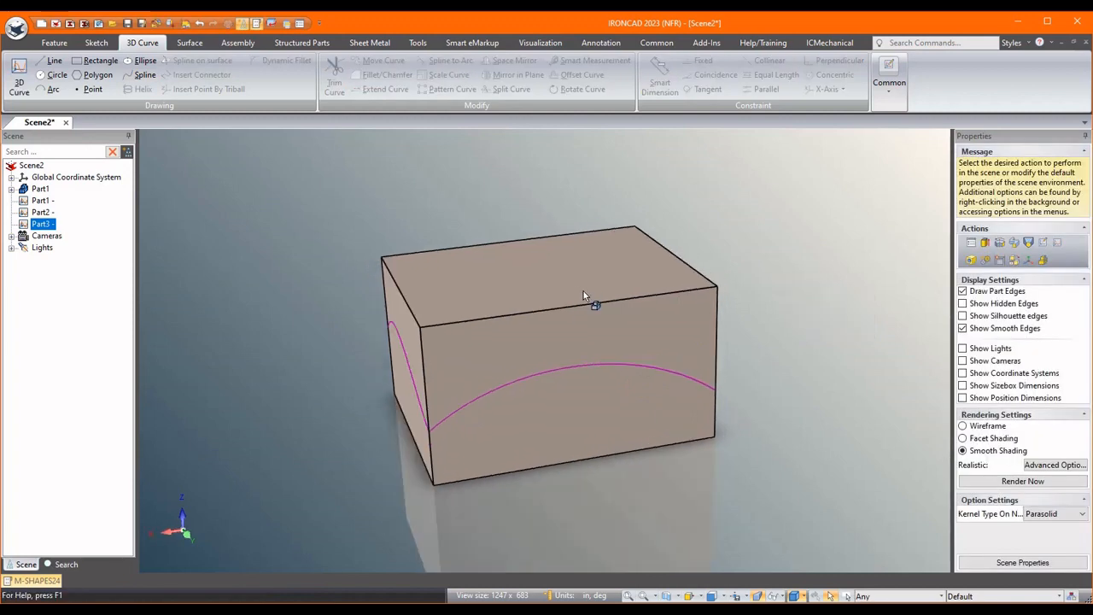
- Draw the last spline across the remaining face, closing the parting line loop
middle_click_drag(583, 290, 508, 264)
left_click(19, 77)
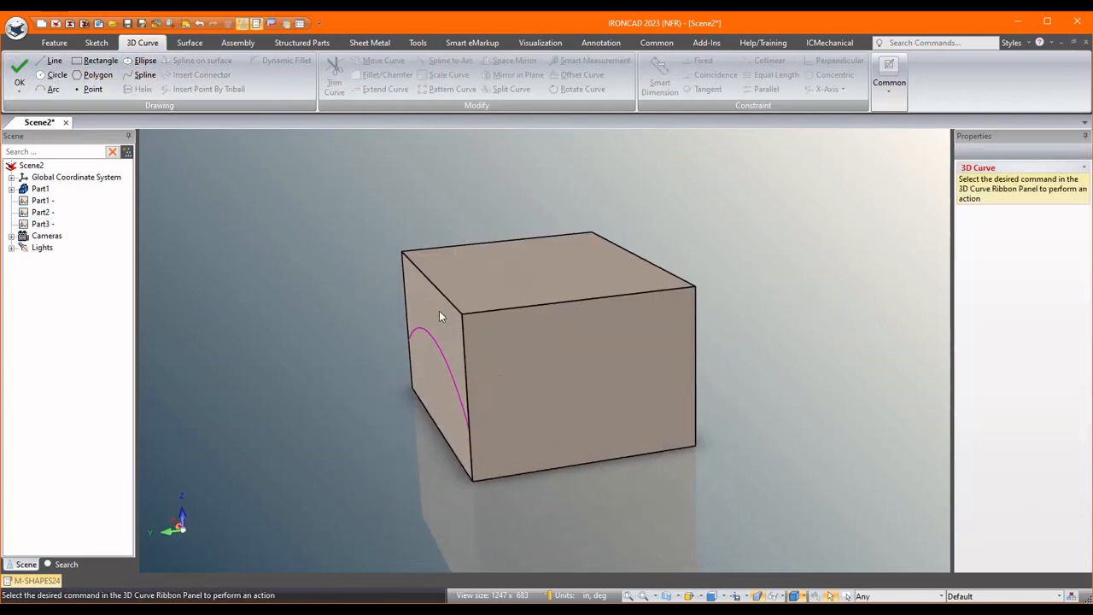
left_click(145, 75)
left_click(470, 427)
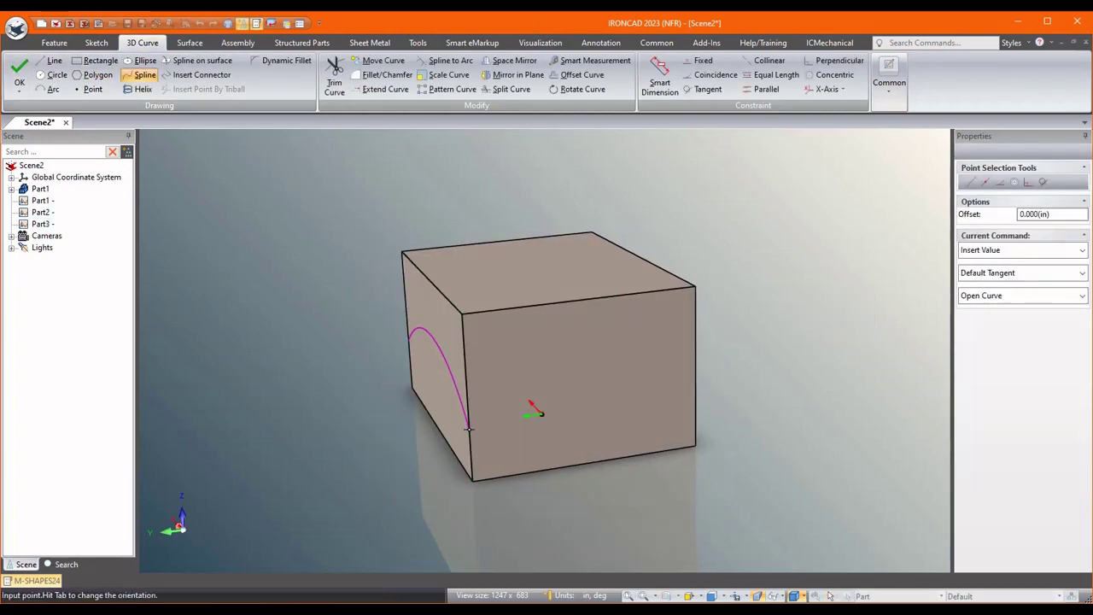
left_click(503, 388)
left_click(589, 373)
middle_click_drag(589, 374, 563, 384)
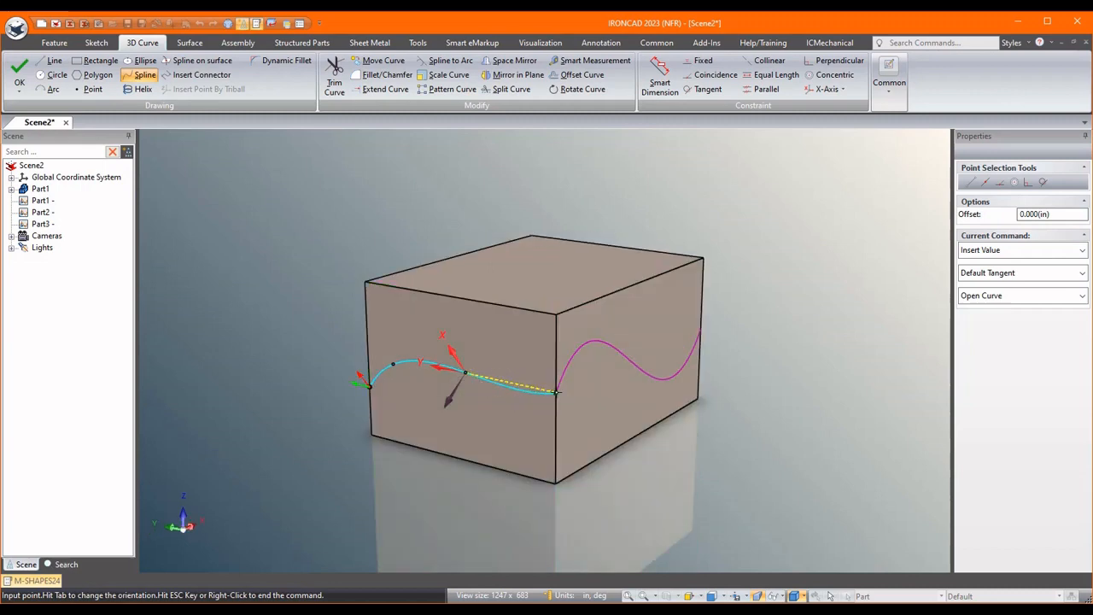
left_click(555, 391)
key("Escape")
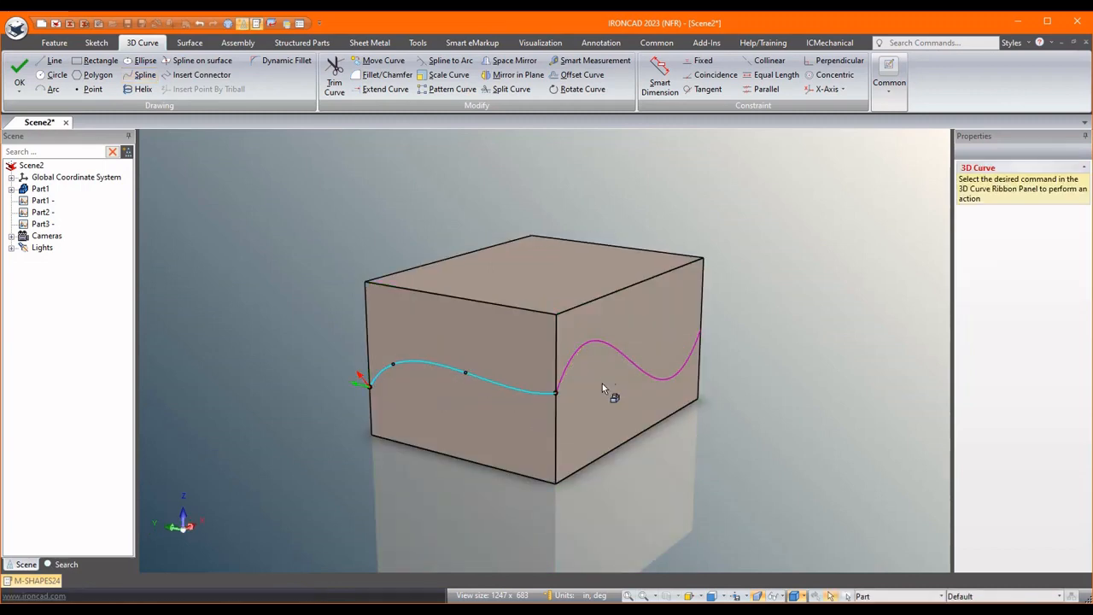
right_click(775, 297)
left_click(811, 316)
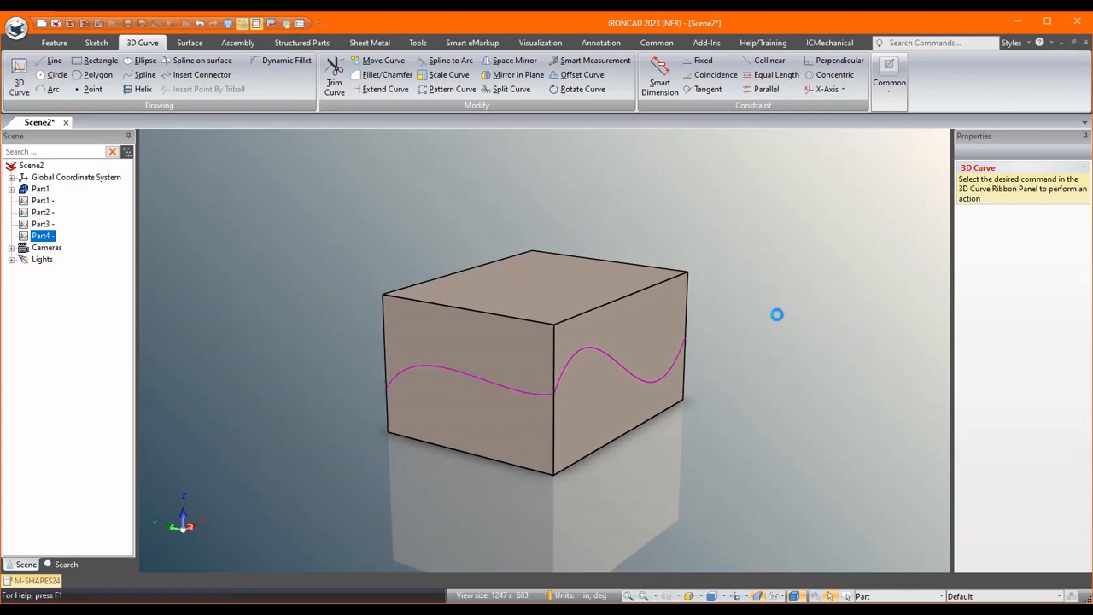
mouse_move(510, 434)
middle_mouse_down()
mouse_move(597, 425)
mouse_move(427, 395)
mouse_move(627, 312)
mouse_move(702, 309)
mouse_move(556, 364)
mouse_move(549, 391)
mouse_move(584, 389)
middle_mouse_up()
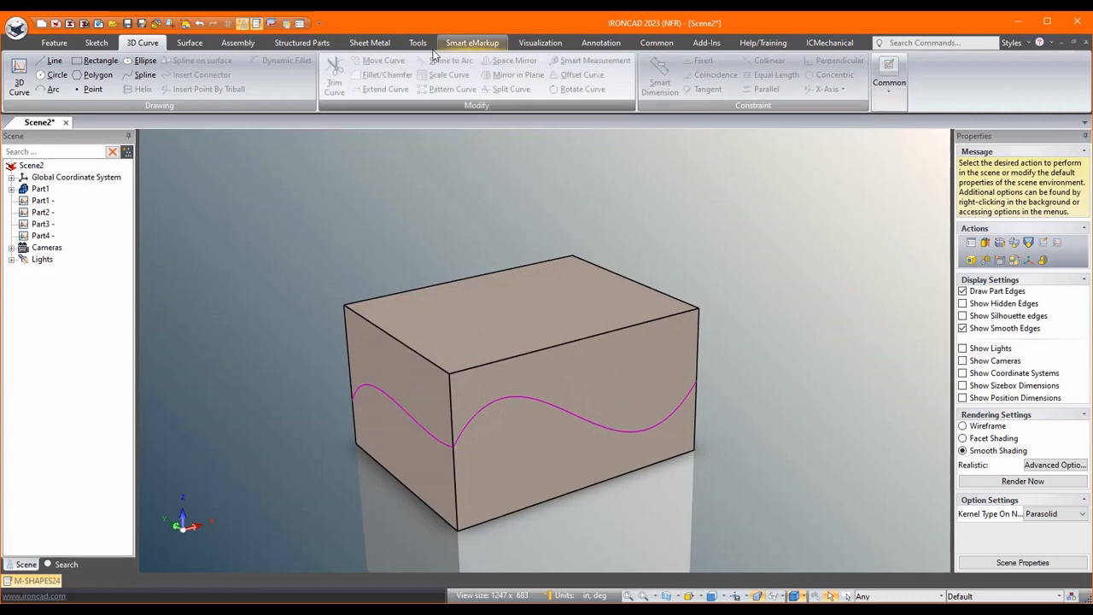
- Split the front face along its wavy curve using the Curve on Face split type
left_click(54, 43)
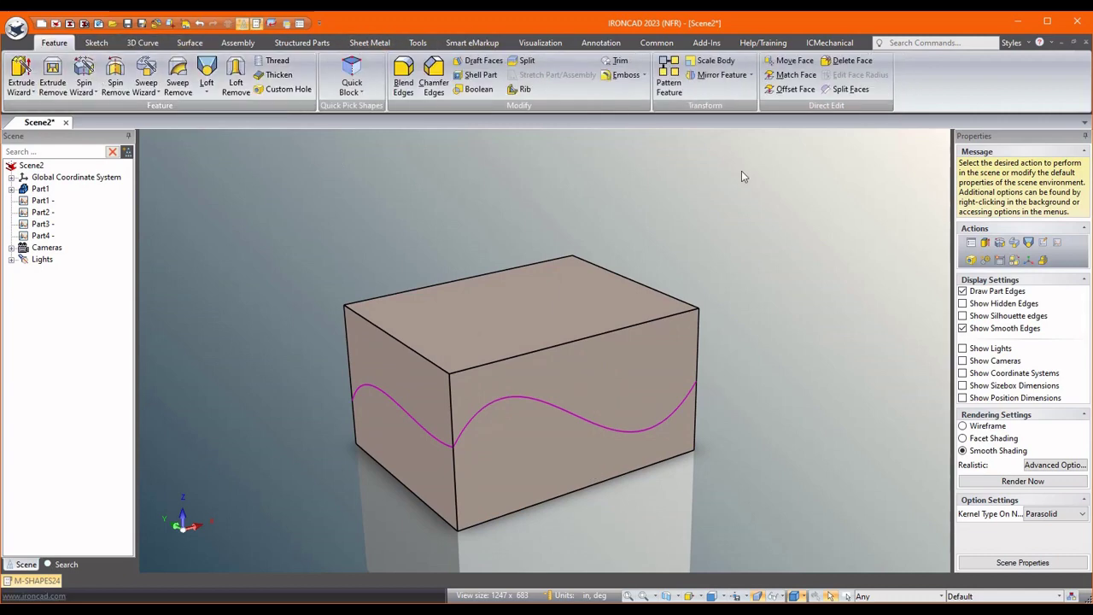
left_click(850, 90)
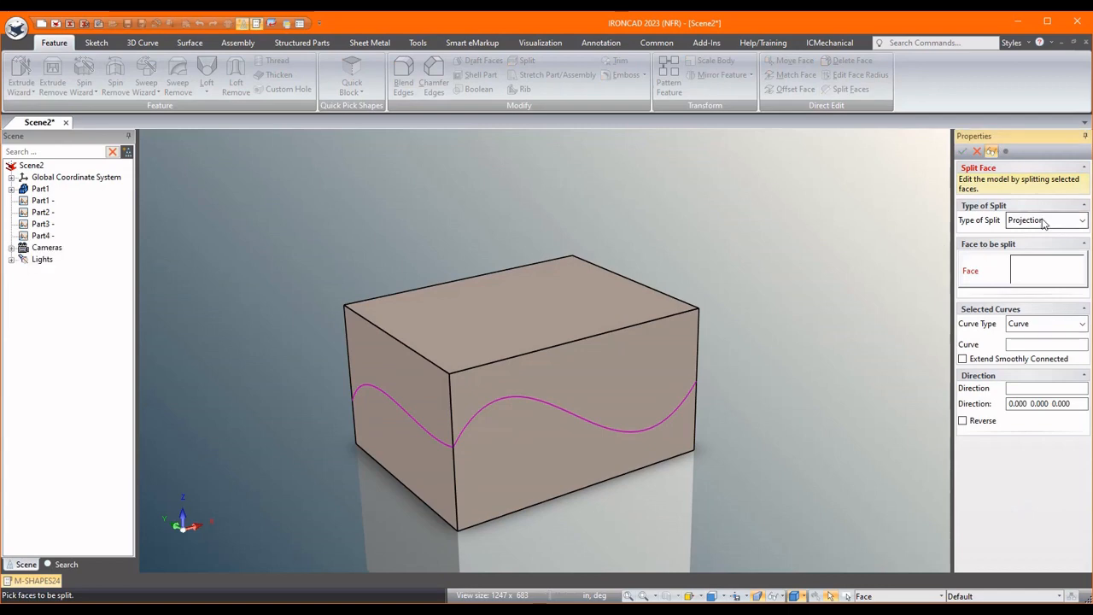
left_click(1041, 220)
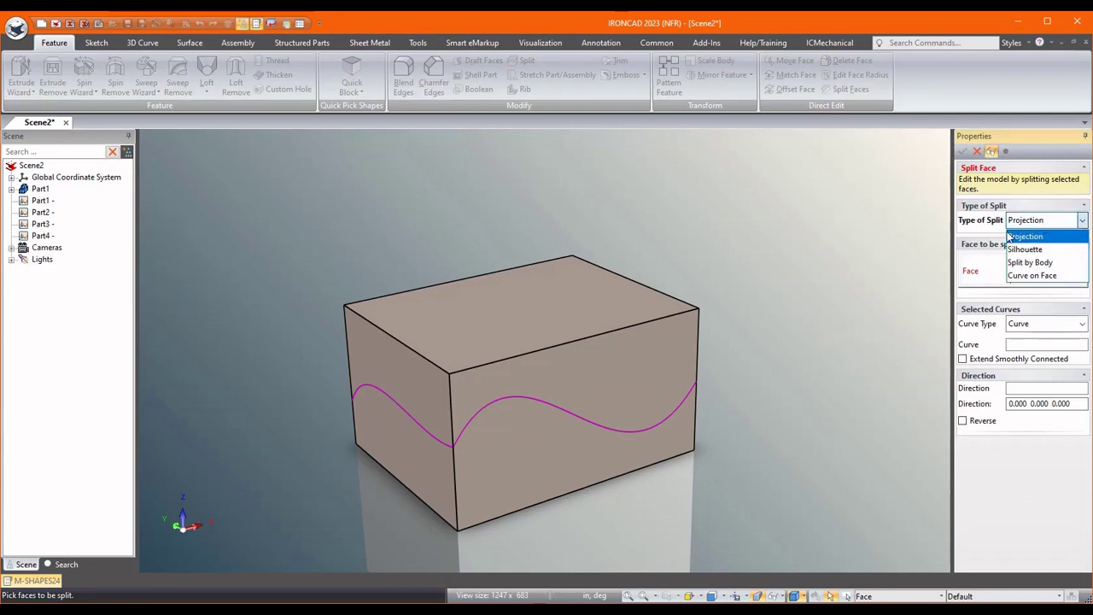
left_click(1043, 277)
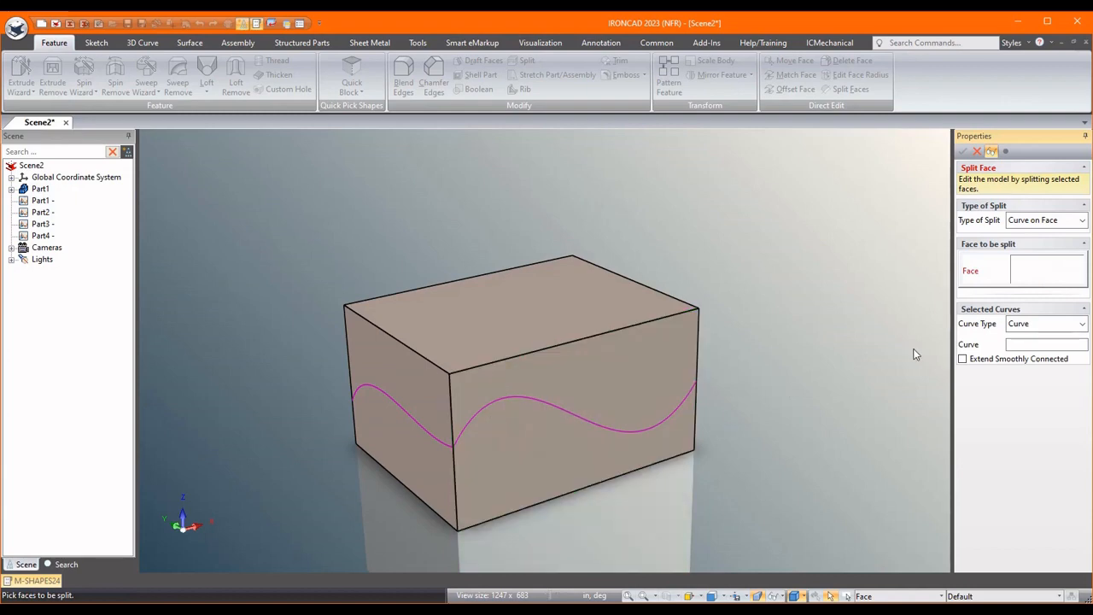
left_click(628, 369)
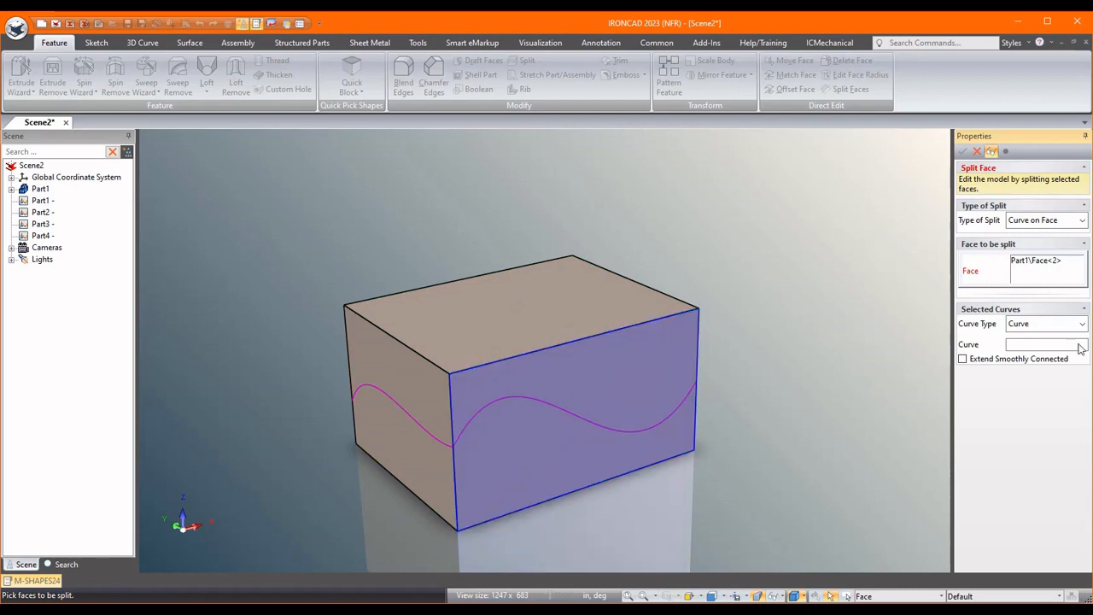
left_click(1044, 345)
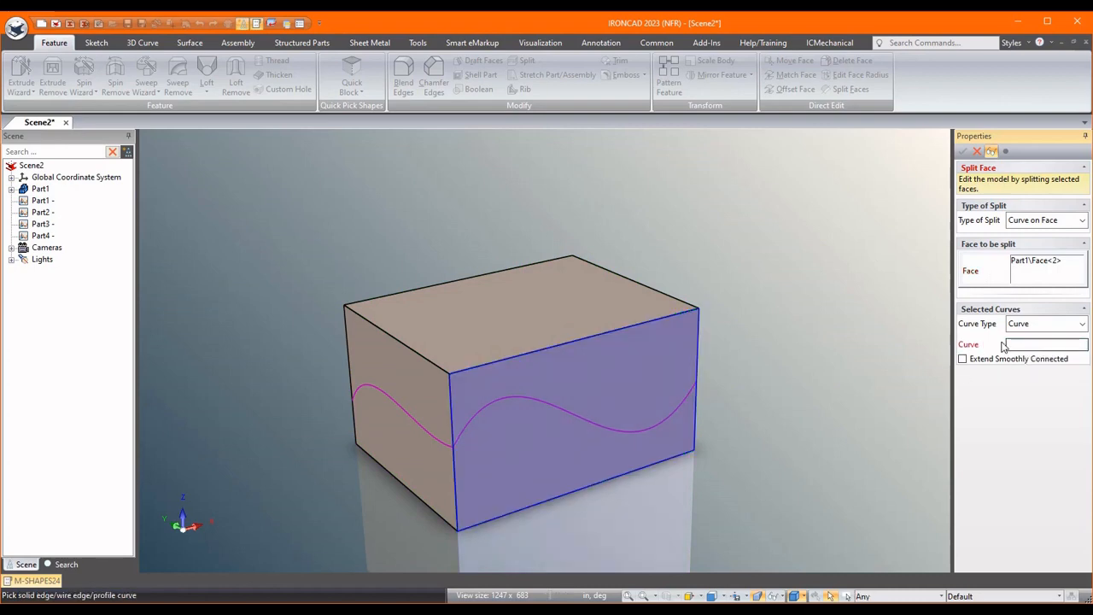
left_click(640, 427)
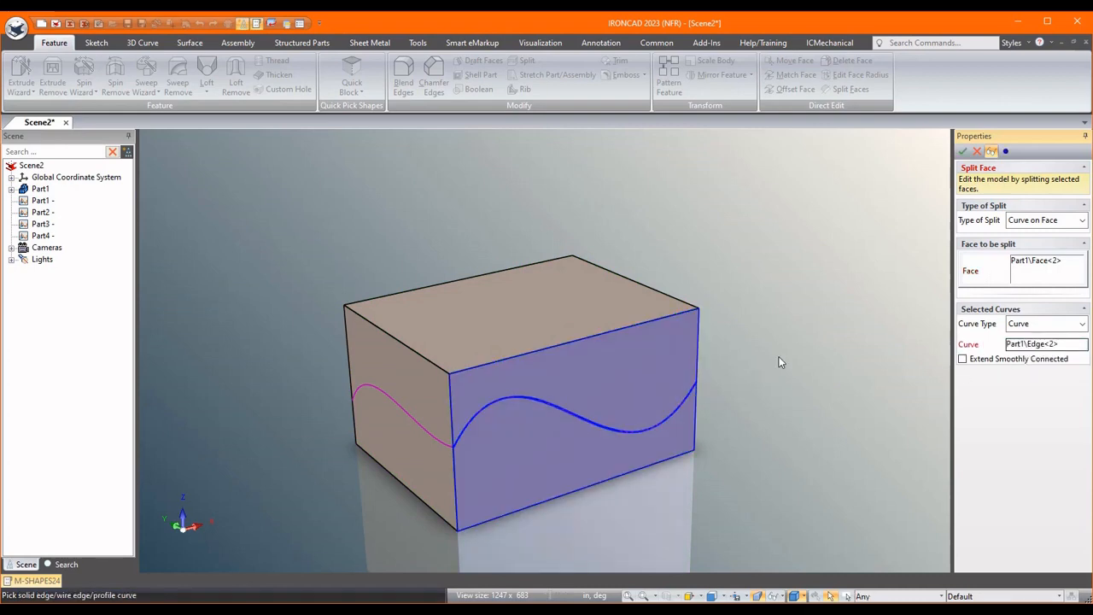
key("Left")
key("Left")
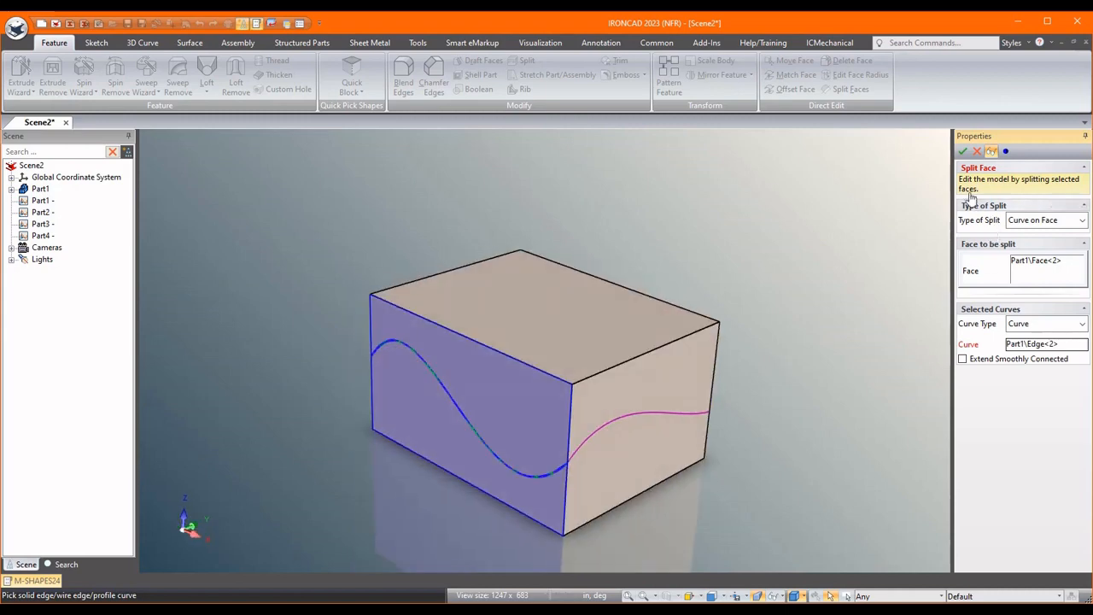
left_click(963, 151)
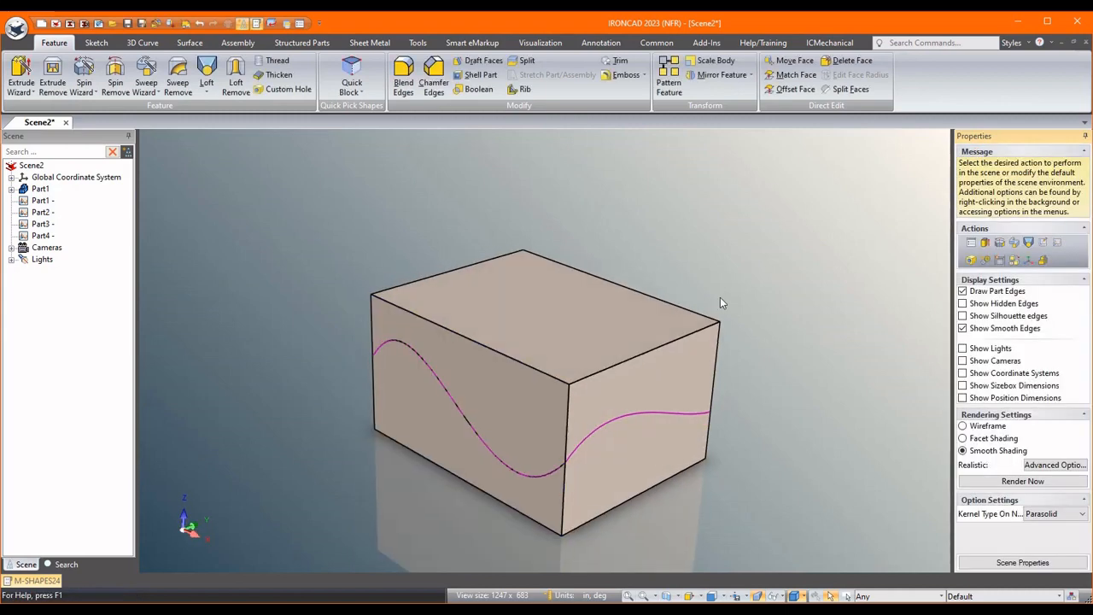
- Split the right side face along its curve
middle_click_drag(759, 342, 719, 297)
left_click(850, 88)
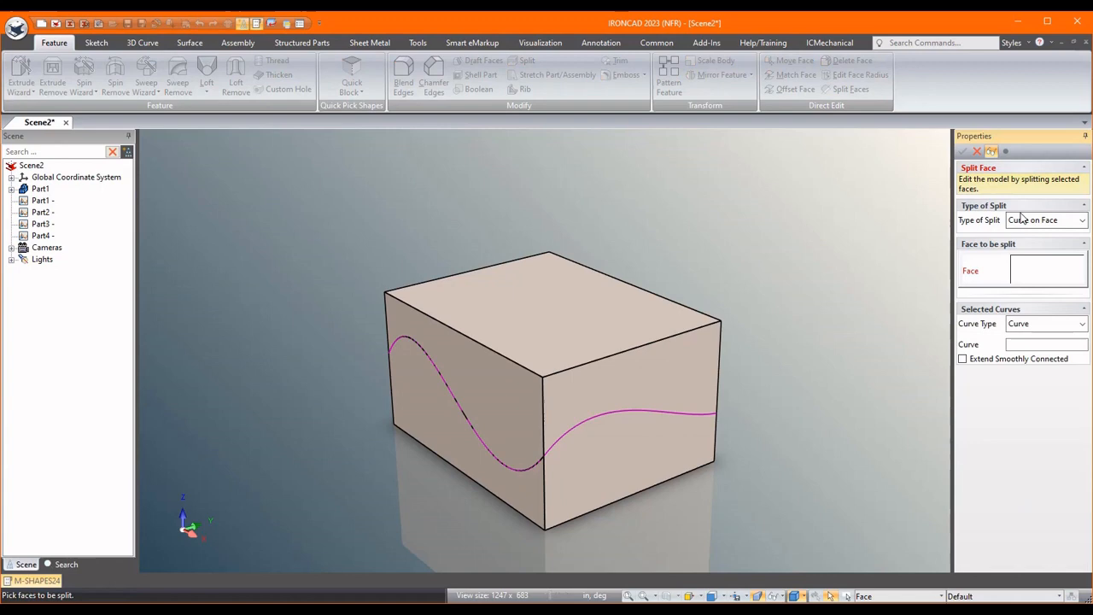
left_click(699, 380)
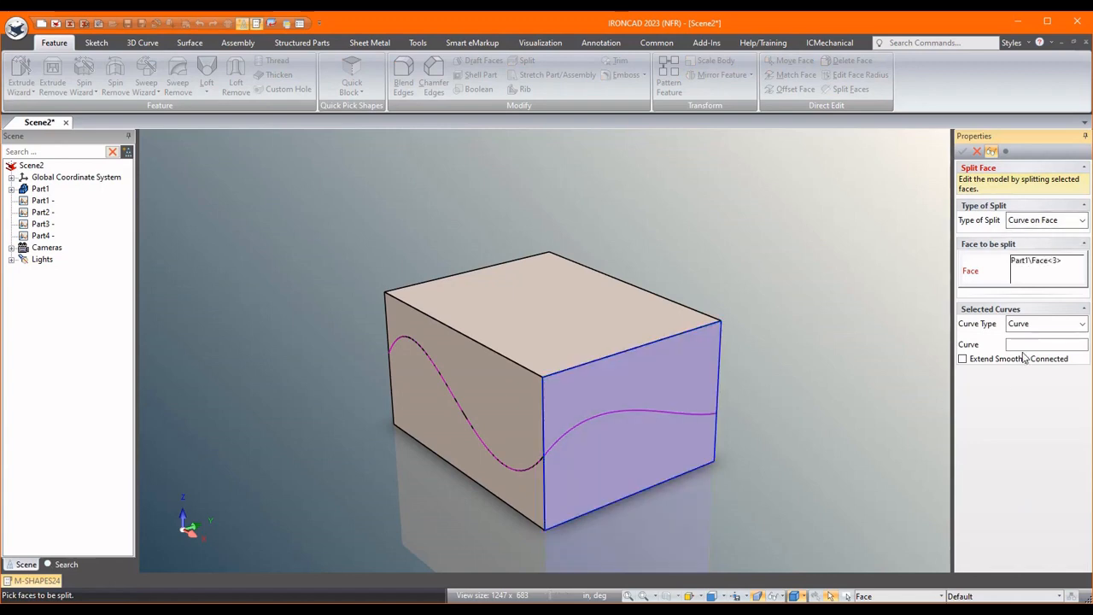
left_click(1046, 344)
left_click(679, 413)
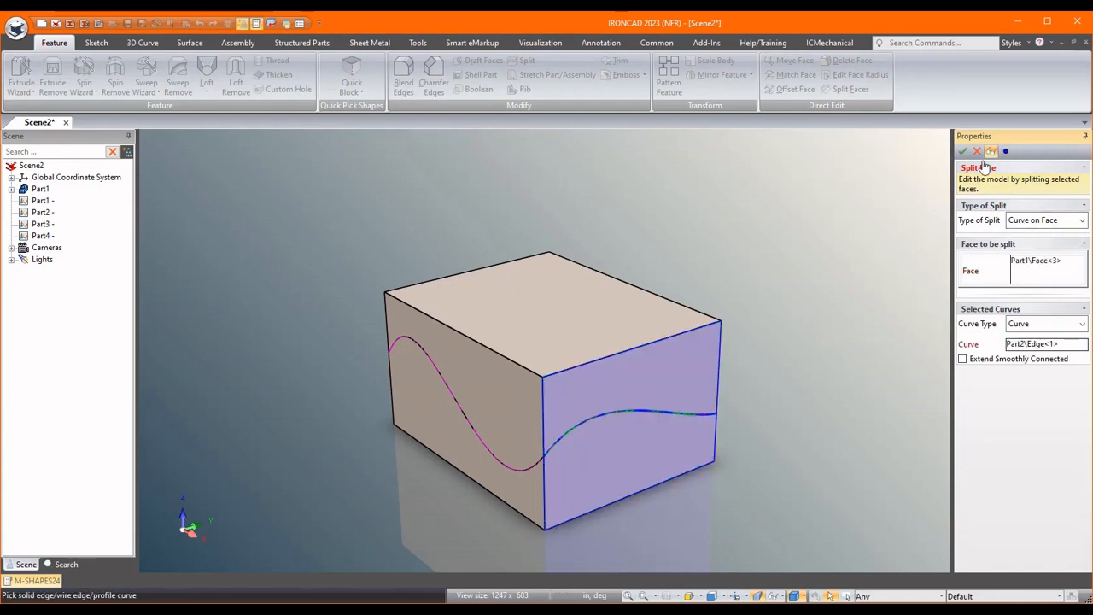
left_click(963, 151)
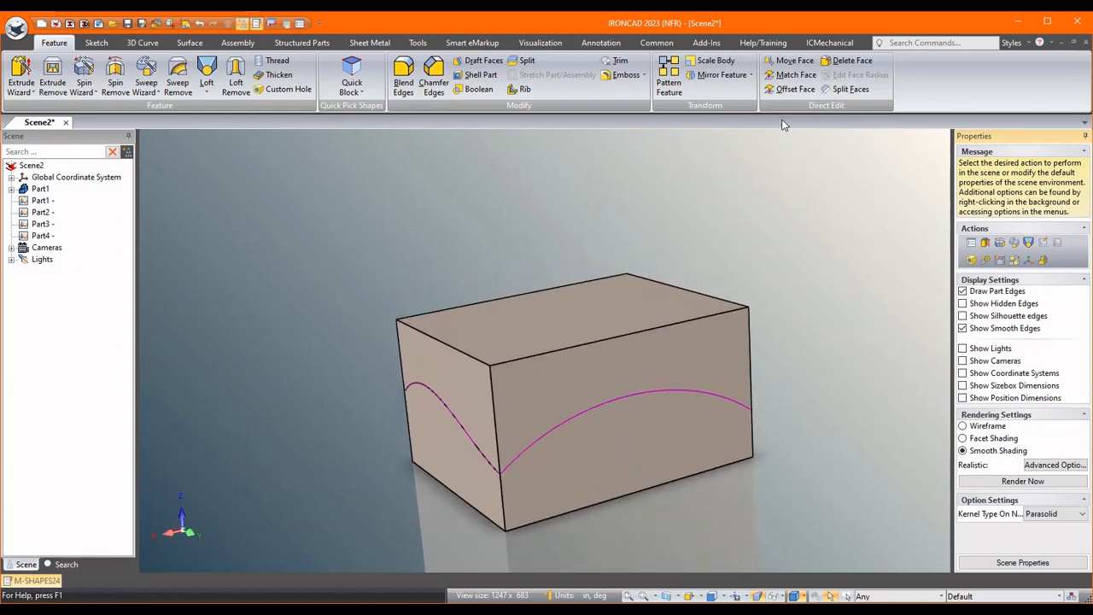
- Split the long side face along its arched curve
left_click(850, 89)
left_click(711, 351)
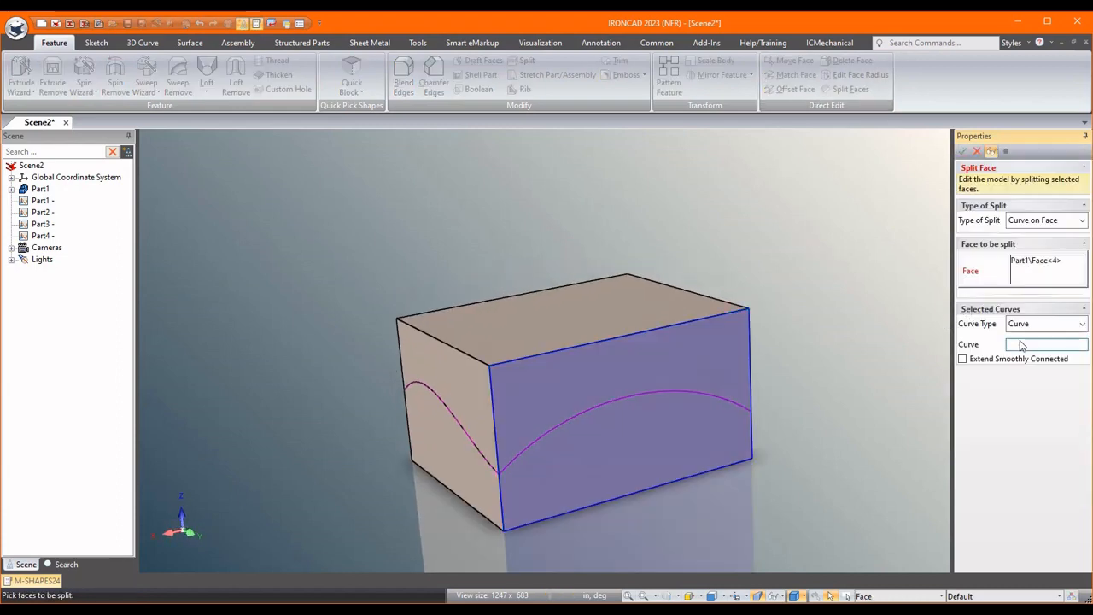
left_click(1021, 344)
left_click(726, 397)
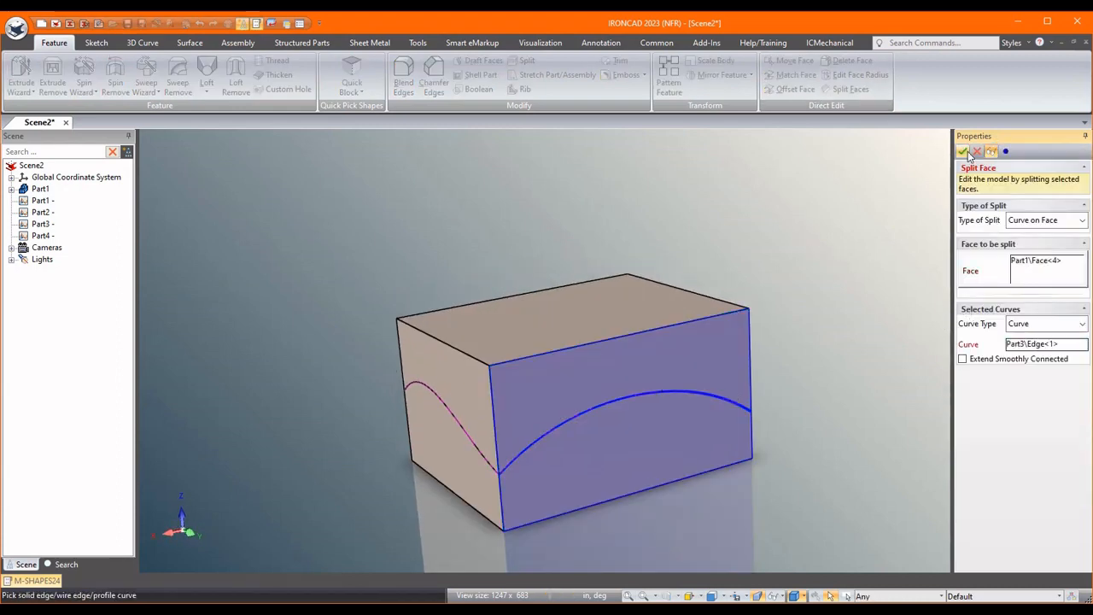
left_click(963, 152)
- Split the last side face along its curve, completing the parting line
middle_click_drag(816, 245, 768, 222)
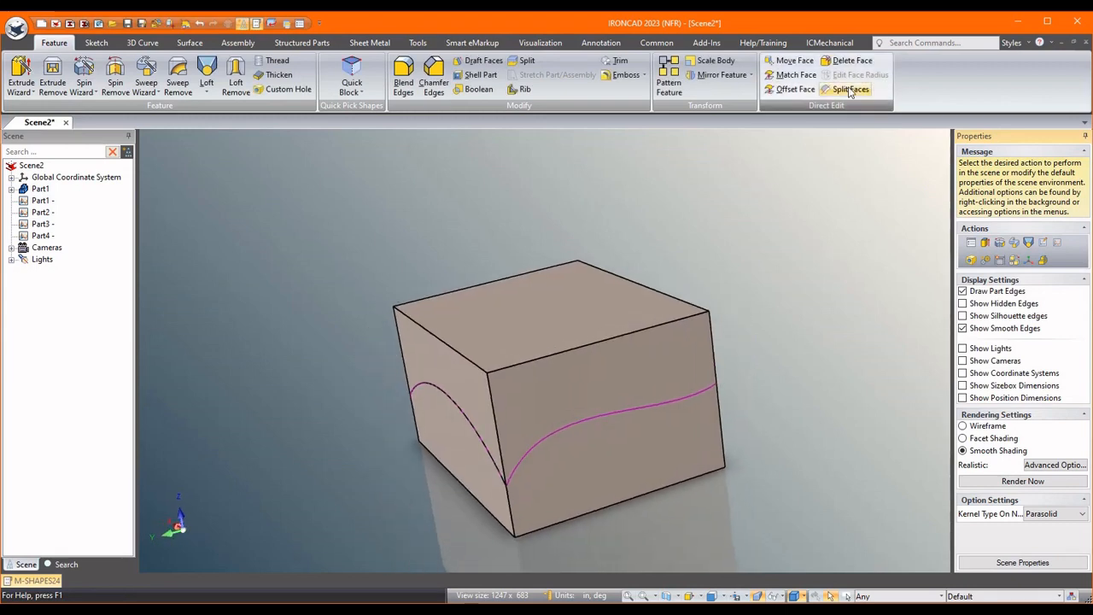
left_click(850, 90)
left_click(668, 342)
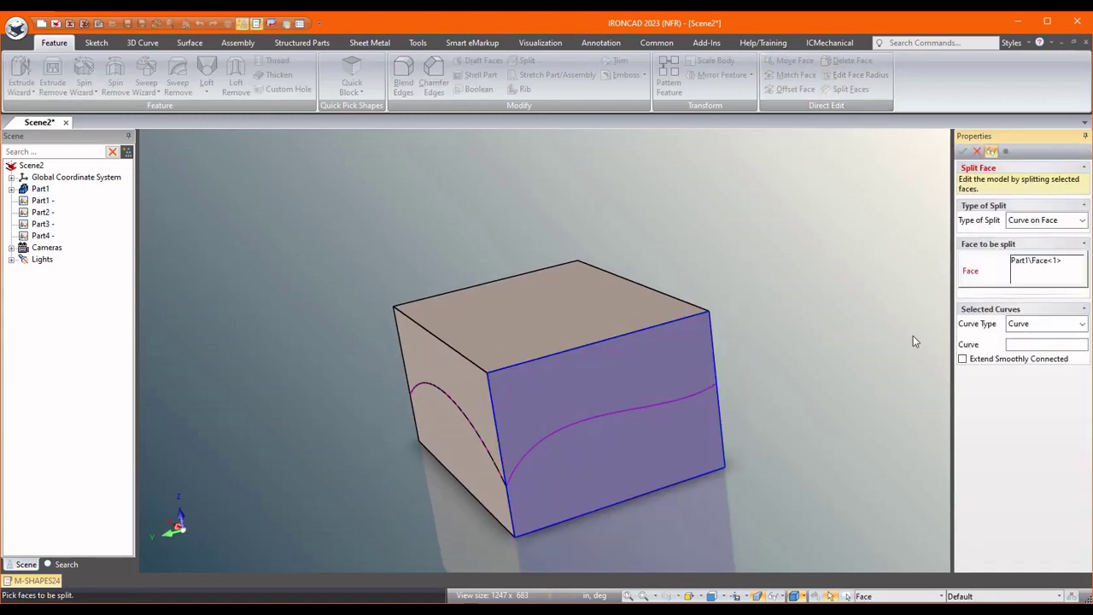
left_click(1033, 344)
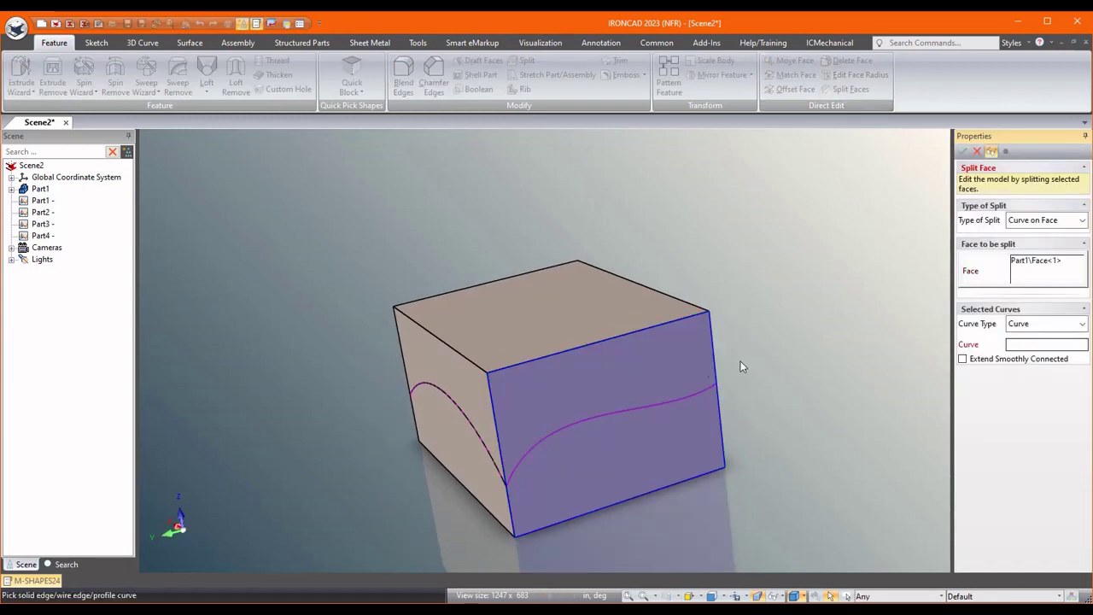
left_click(683, 395)
left_click(963, 151)
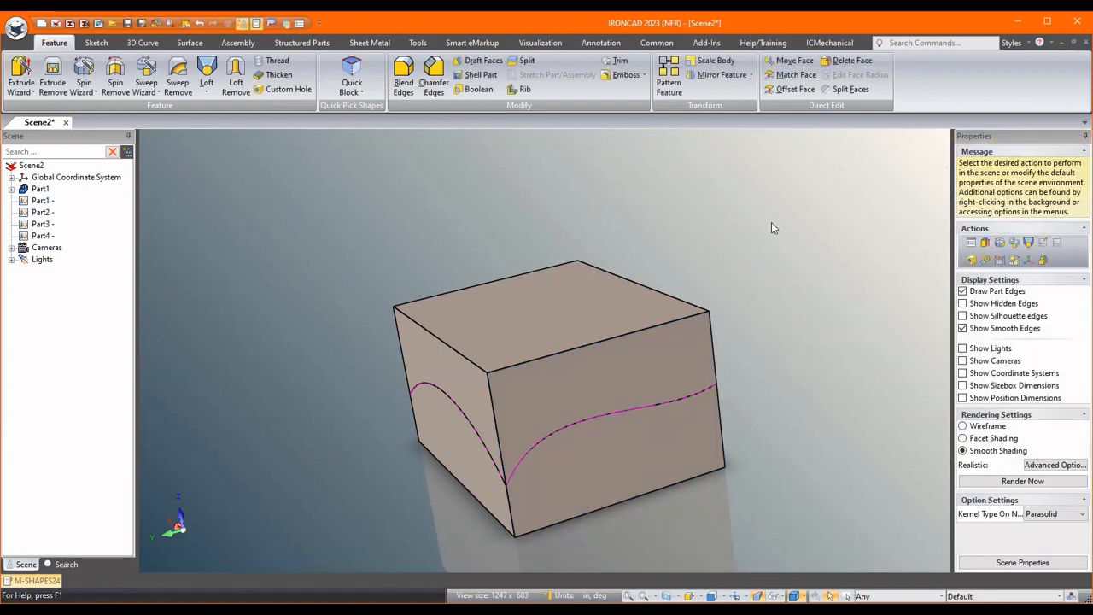
middle_click_drag(771, 222, 598, 282)
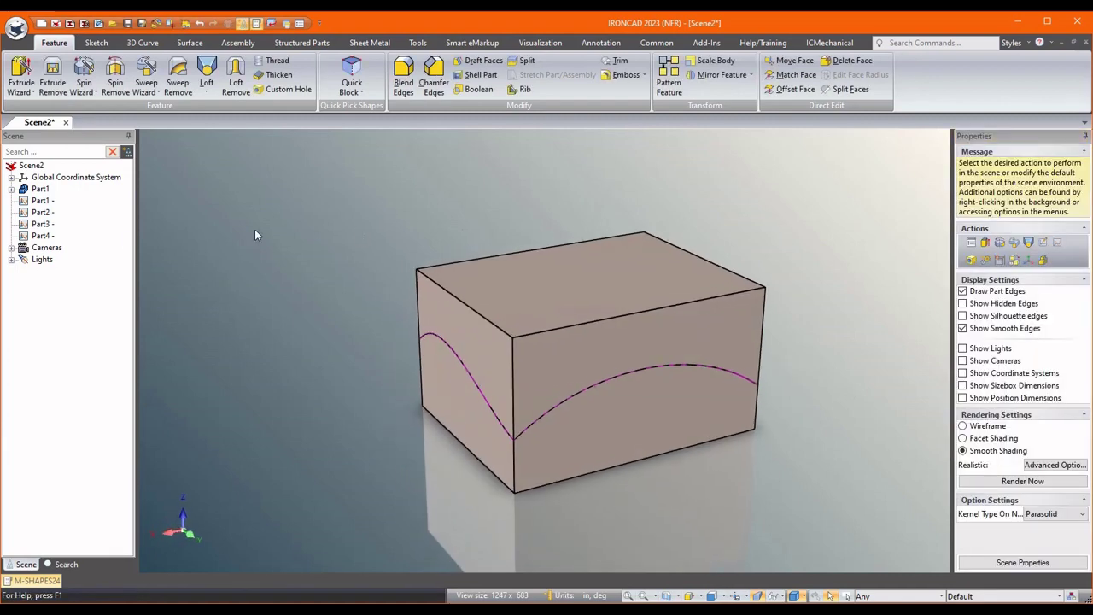
- Hide the four 3D curve parts in the scene browser
left_click(41, 200)
left_click(41, 235, "shift")
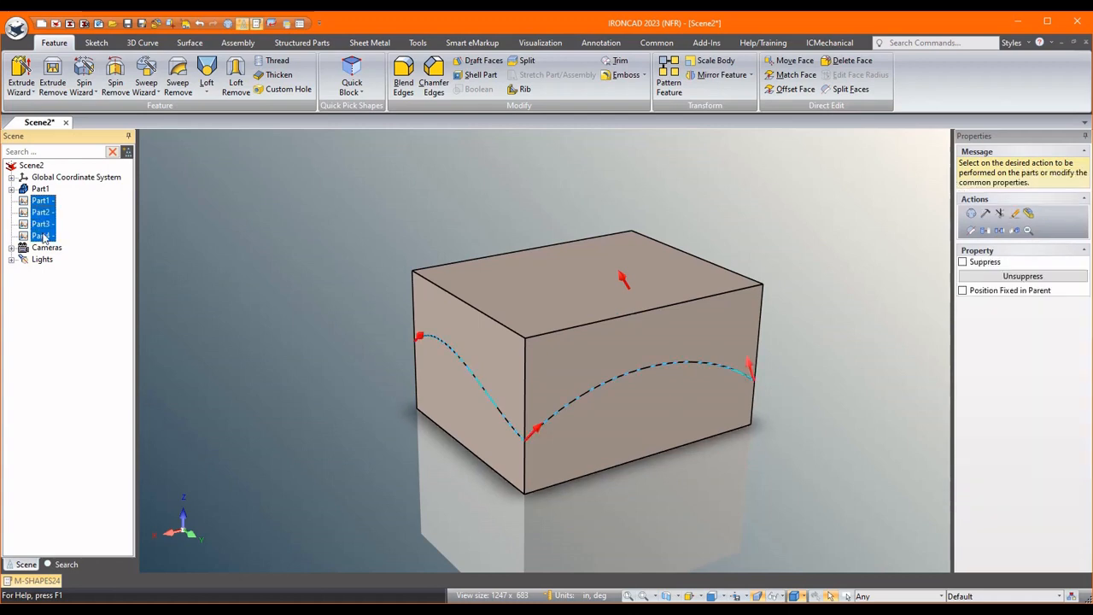
right_click(43, 234)
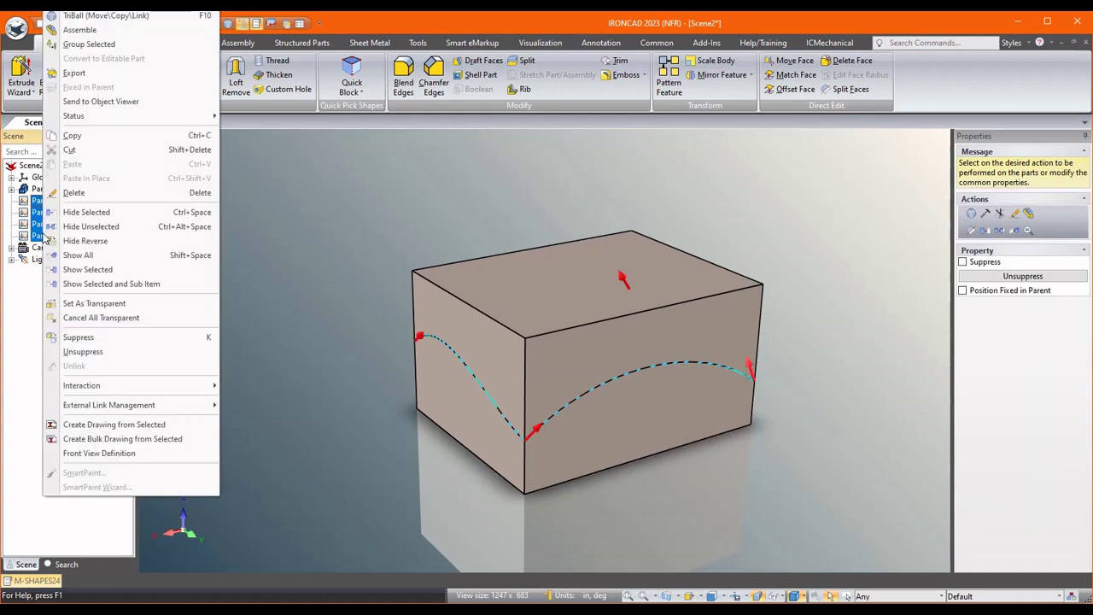
left_click(104, 212)
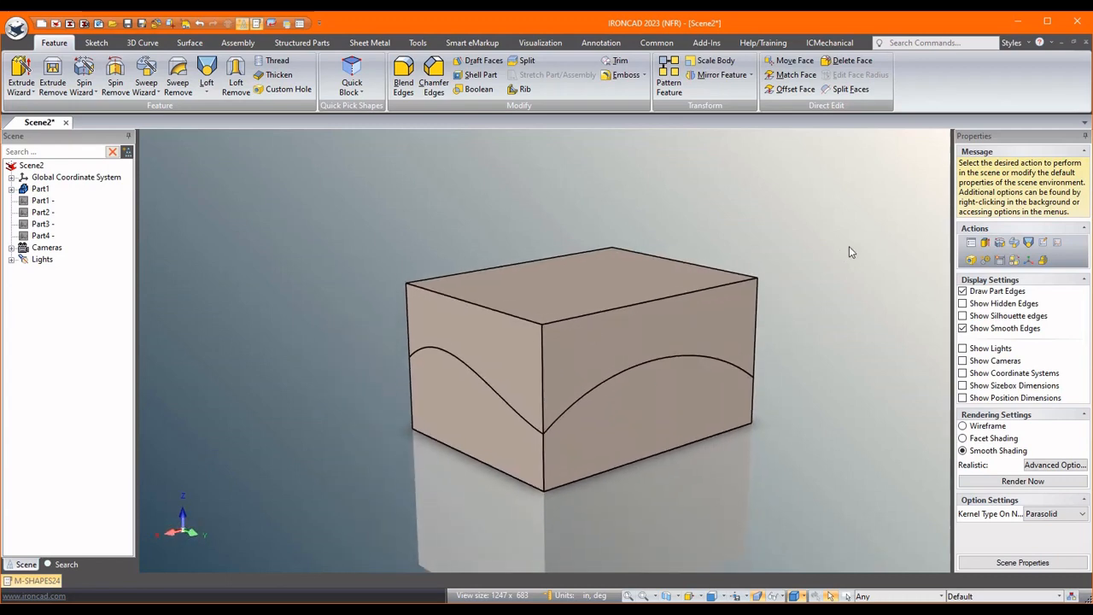
- Stretch the Extrude2 cut shape past the block, then undo to restore the full block
left_click(679, 315)
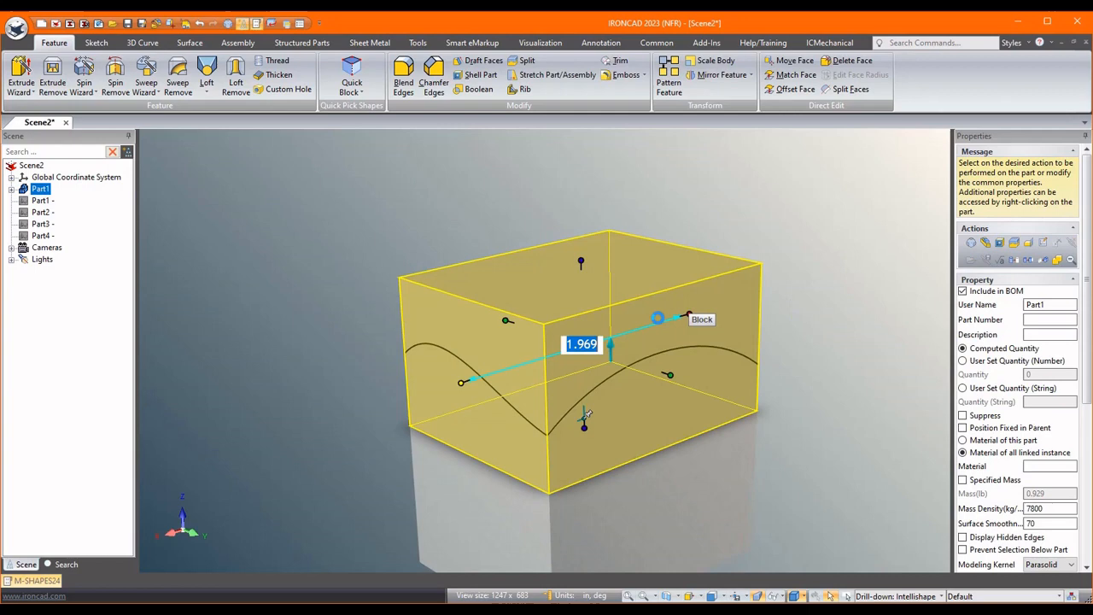
left_click(666, 350)
left_click(675, 345)
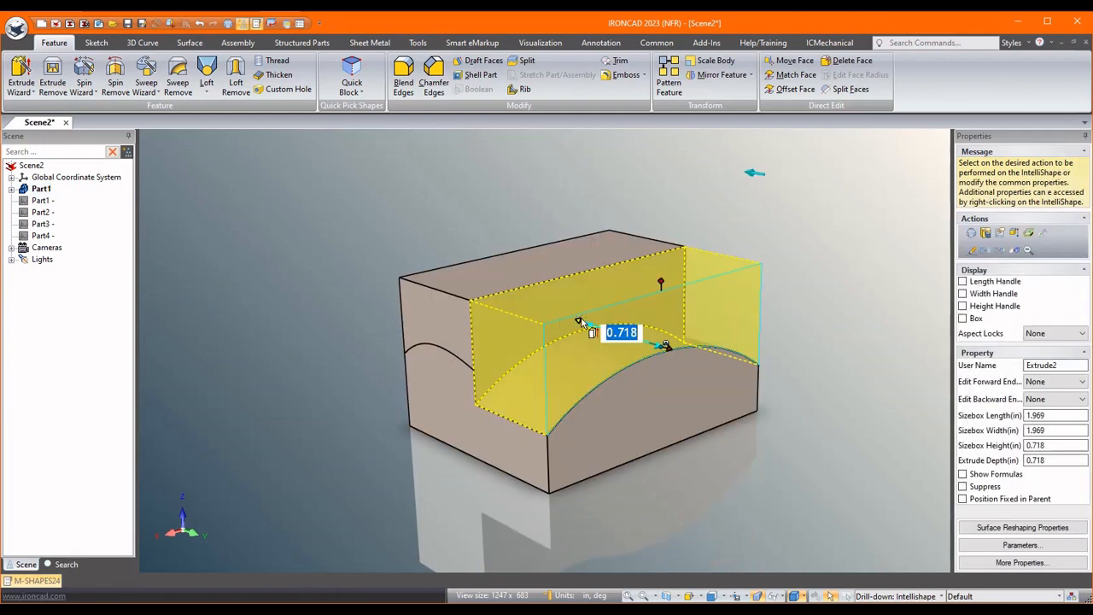
left_click_drag(580, 322, 773, 394)
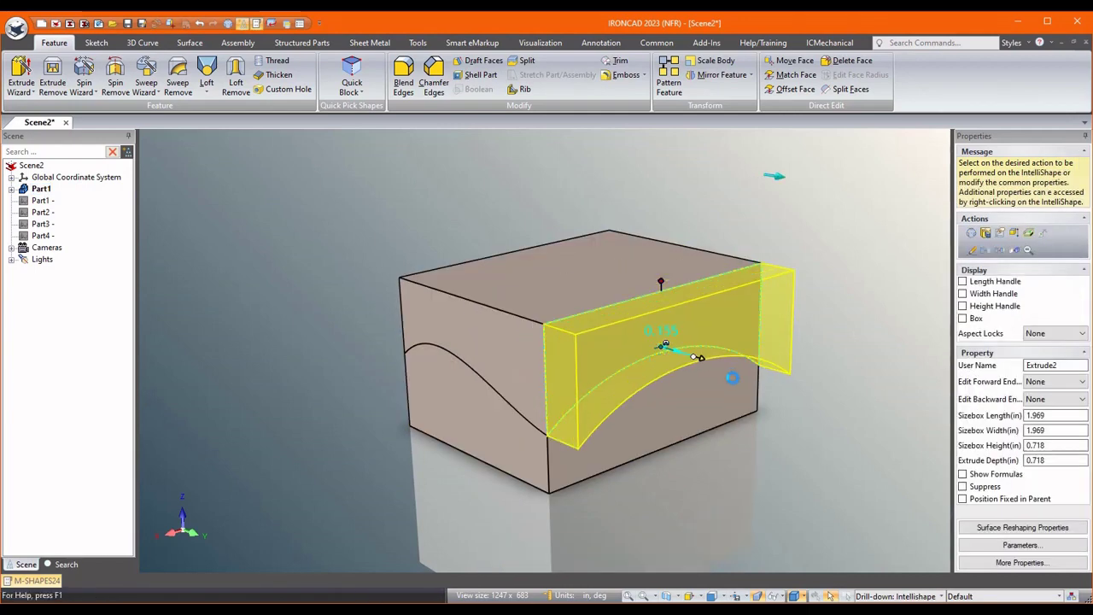
left_click(866, 340)
mouse_move(880, 336)
middle_mouse_down()
mouse_move(872, 347)
mouse_move(791, 349)
middle_mouse_up()
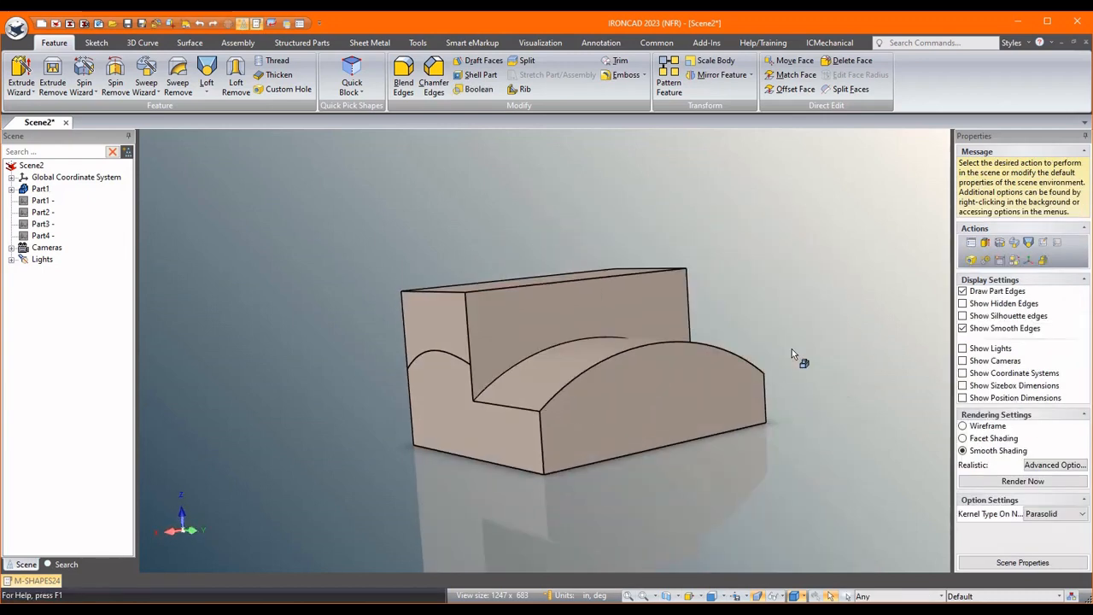
key("ctrl+z")
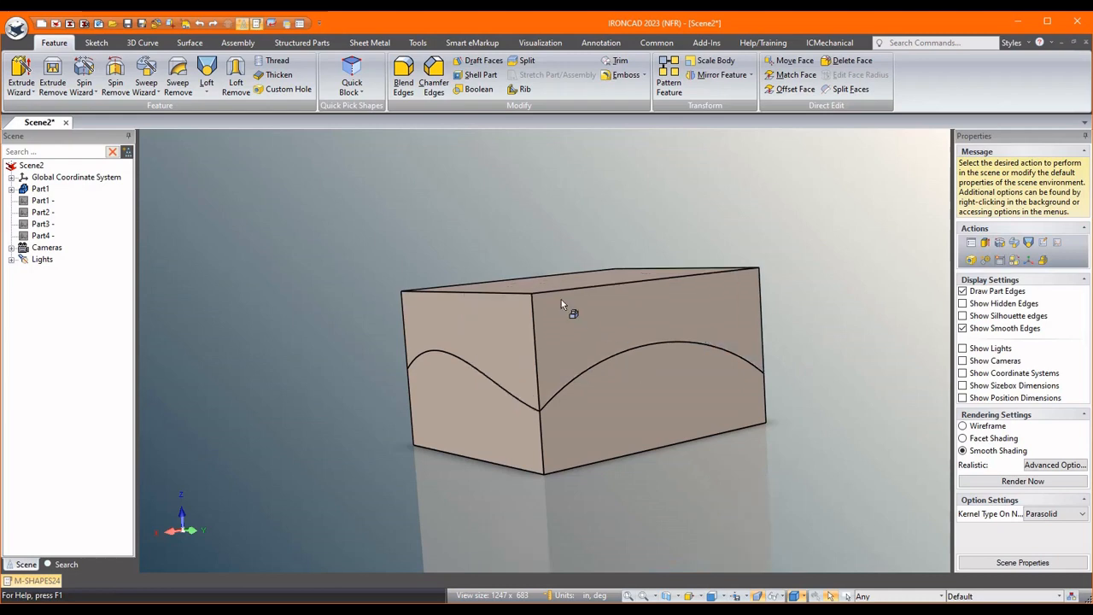
mouse_move(705, 333)
middle_mouse_down()
mouse_move(561, 299)
mouse_move(613, 317)
middle_mouse_up()
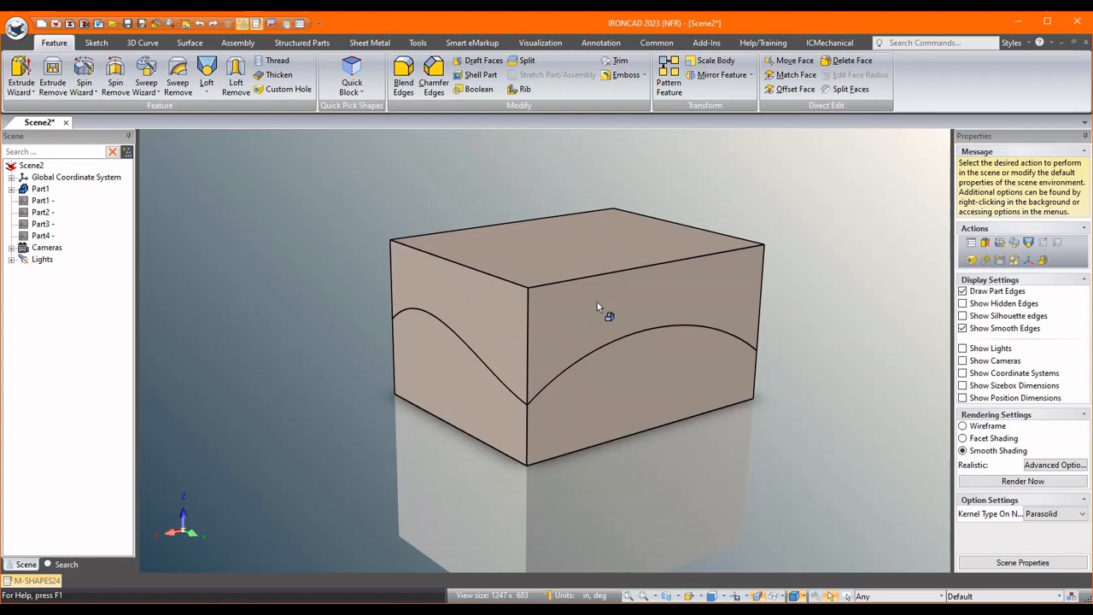
mouse_move(572, 382)
middle_mouse_down()
mouse_move(788, 328)
mouse_move(648, 264)
middle_mouse_up()
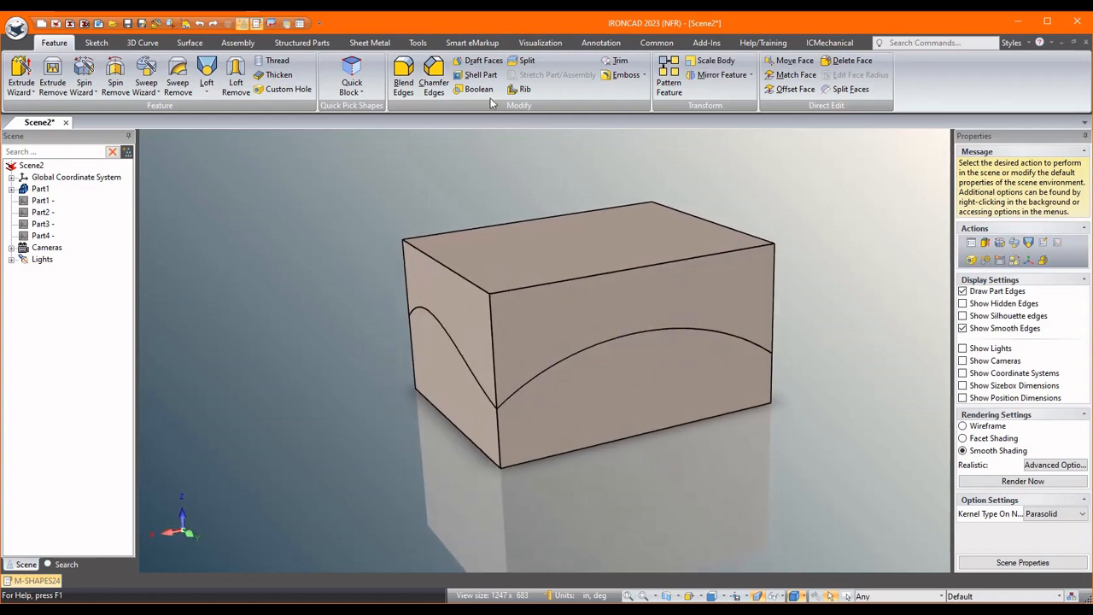
- Start a Parting Line draft with the top face as neutral plane, front arc edge, angle 10
left_click(483, 61)
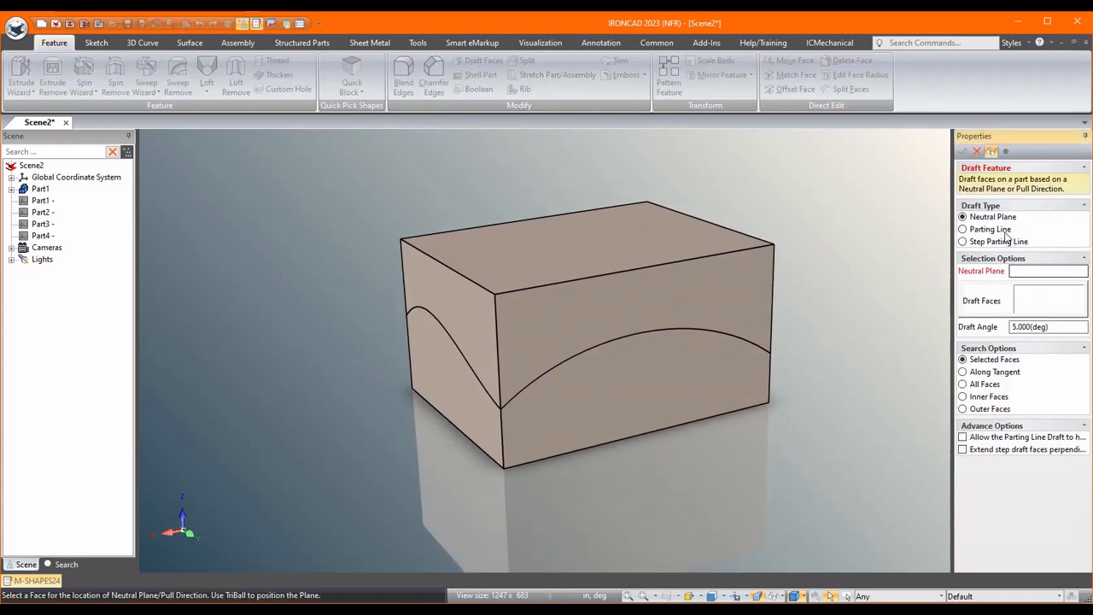
left_click(962, 229)
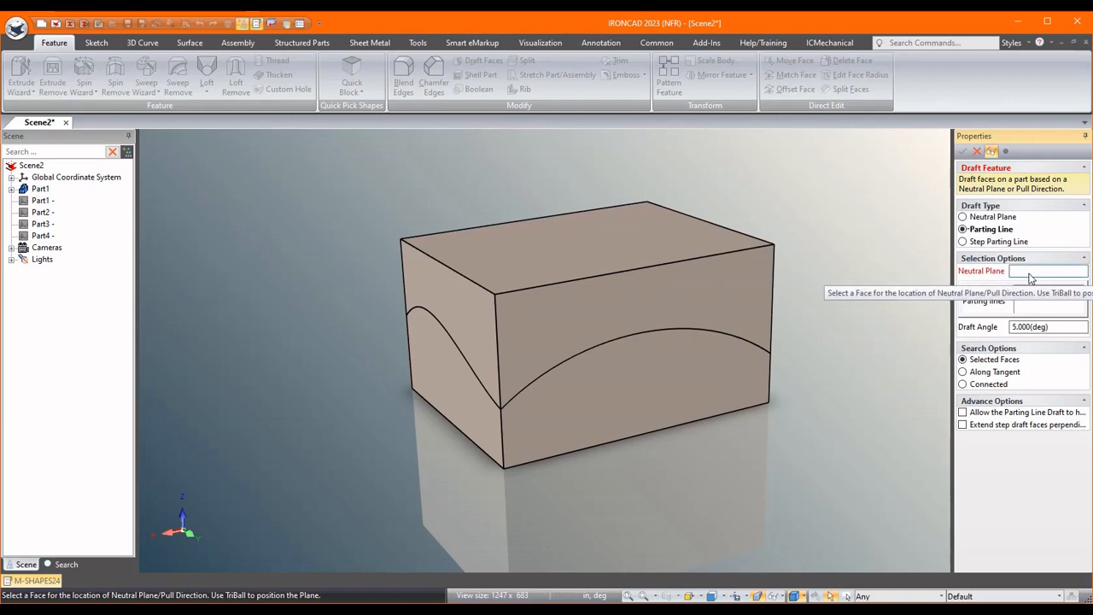
left_click(642, 235)
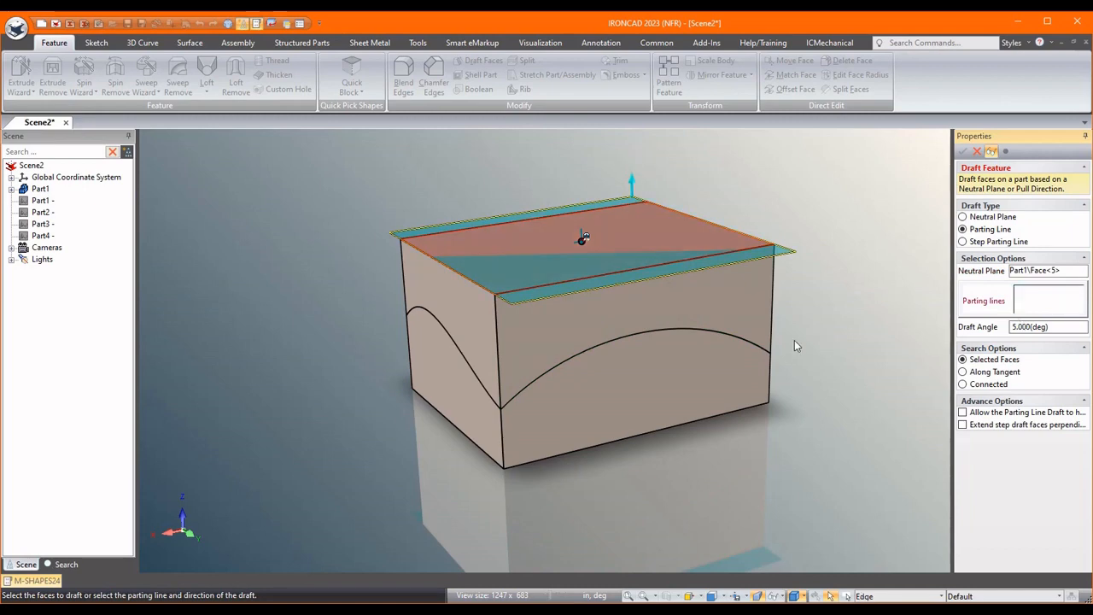
left_click(740, 343)
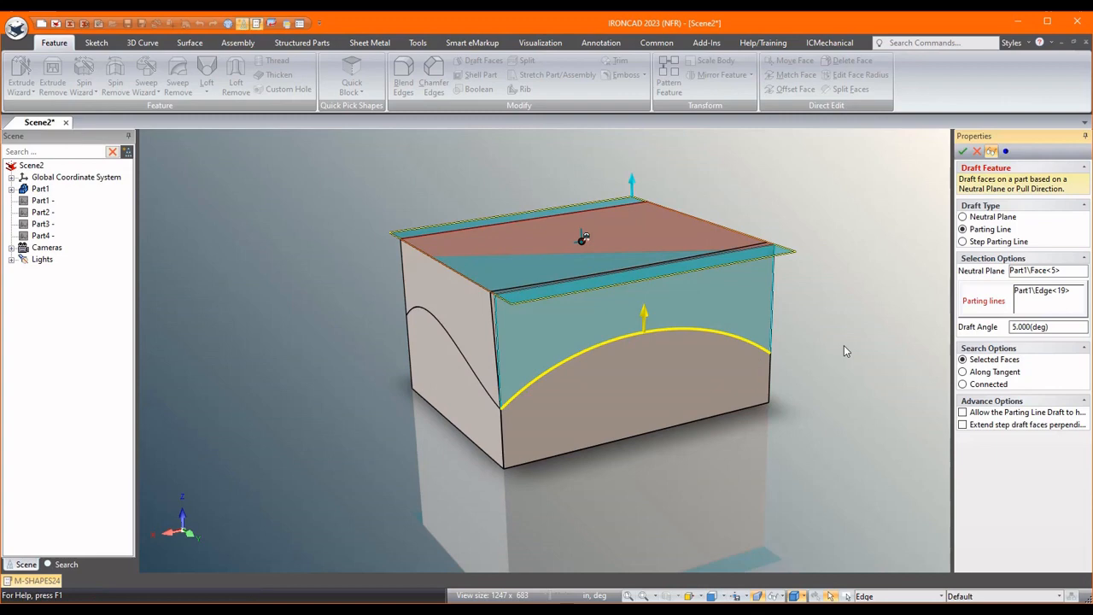
mouse_move(843, 345)
middle_mouse_down()
mouse_move(720, 389)
mouse_move(478, 359)
middle_mouse_up()
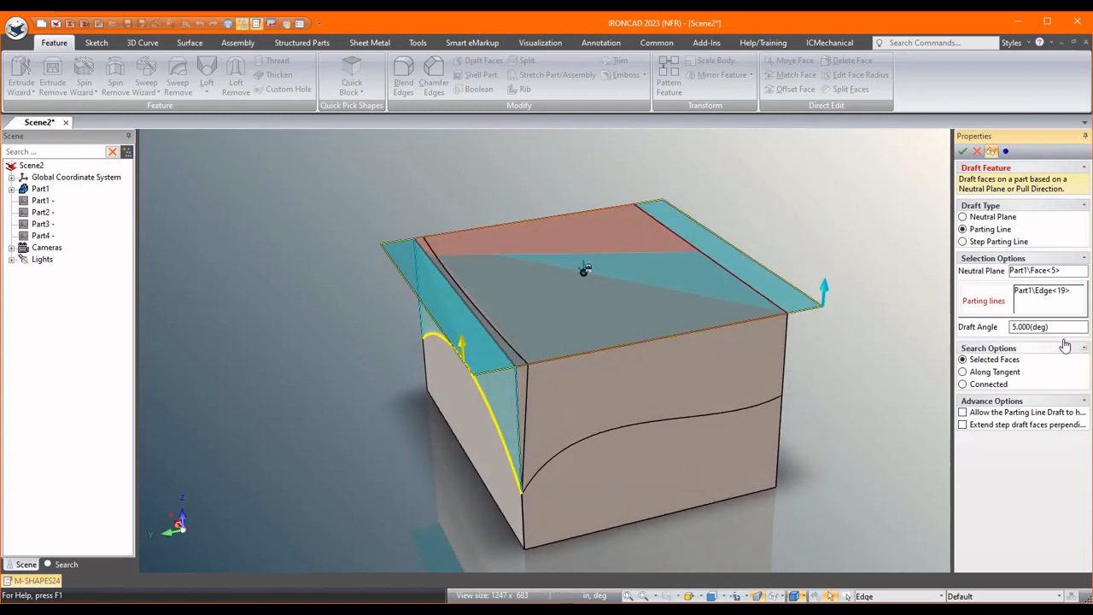
double_click(1037, 327)
type("10")
key("Return")
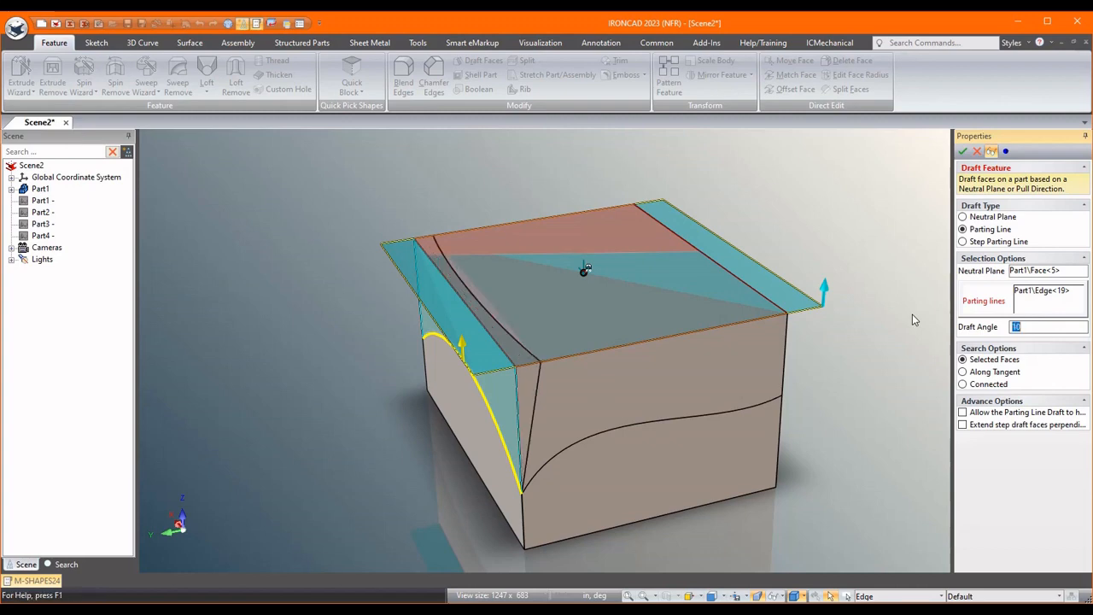
- Add the other curved edges as parting lines and accept the draft
mouse_move(616, 408)
middle_mouse_down()
mouse_move(457, 314)
mouse_move(575, 351)
middle_mouse_up()
left_click(717, 353)
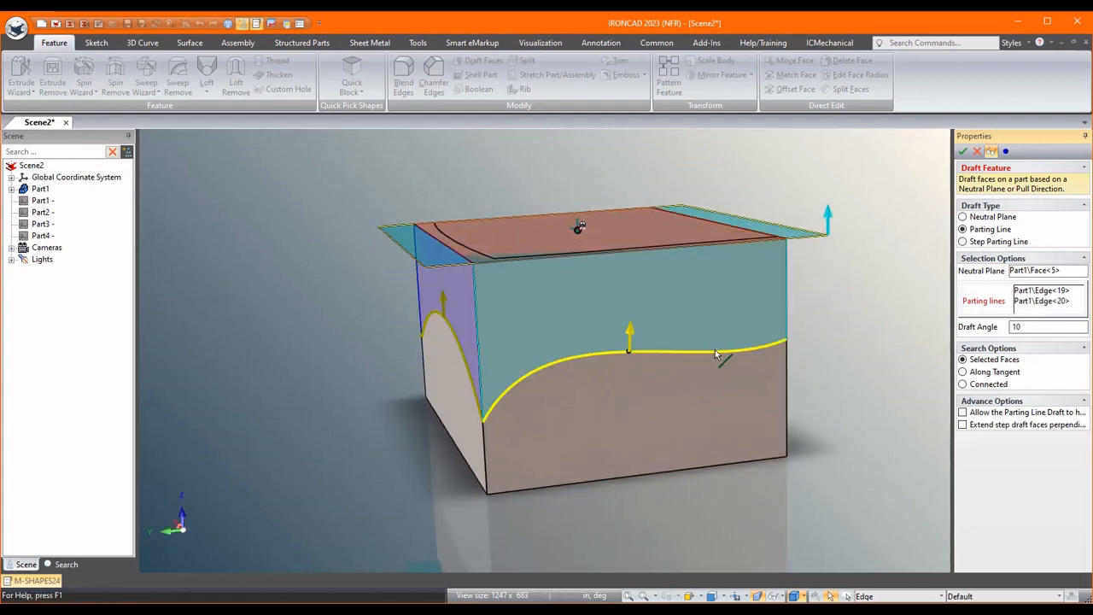
middle_click_drag(715, 354, 613, 342)
left_click(606, 359)
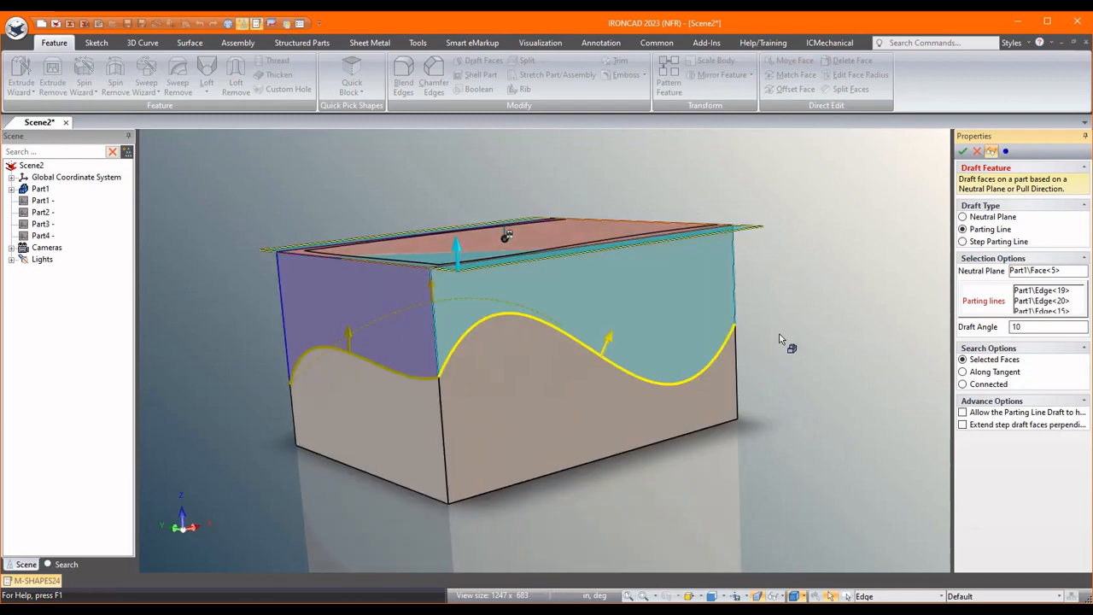
middle_click_drag(780, 340, 632, 341)
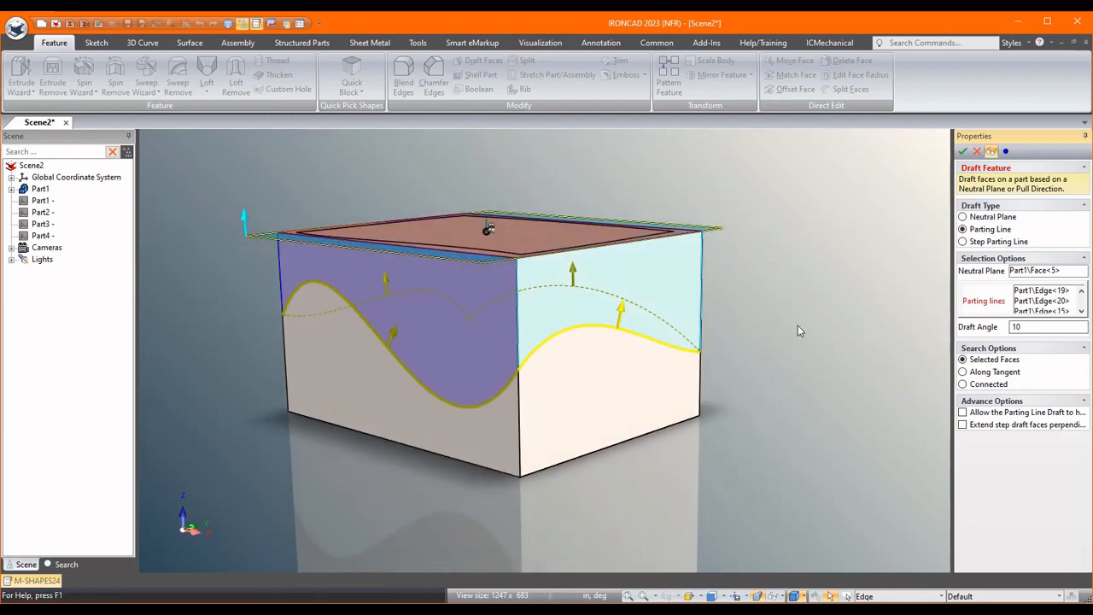
mouse_move(797, 326)
middle_mouse_down()
mouse_move(867, 296)
mouse_move(805, 302)
mouse_move(501, 383)
mouse_move(314, 334)
mouse_move(795, 536)
mouse_move(702, 408)
mouse_move(555, 306)
middle_mouse_up()
left_click(963, 151)
- Start a second Parting Line draft from the top face on the wavy edge with angle -10
middle_click_drag(586, 530, 602, 230)
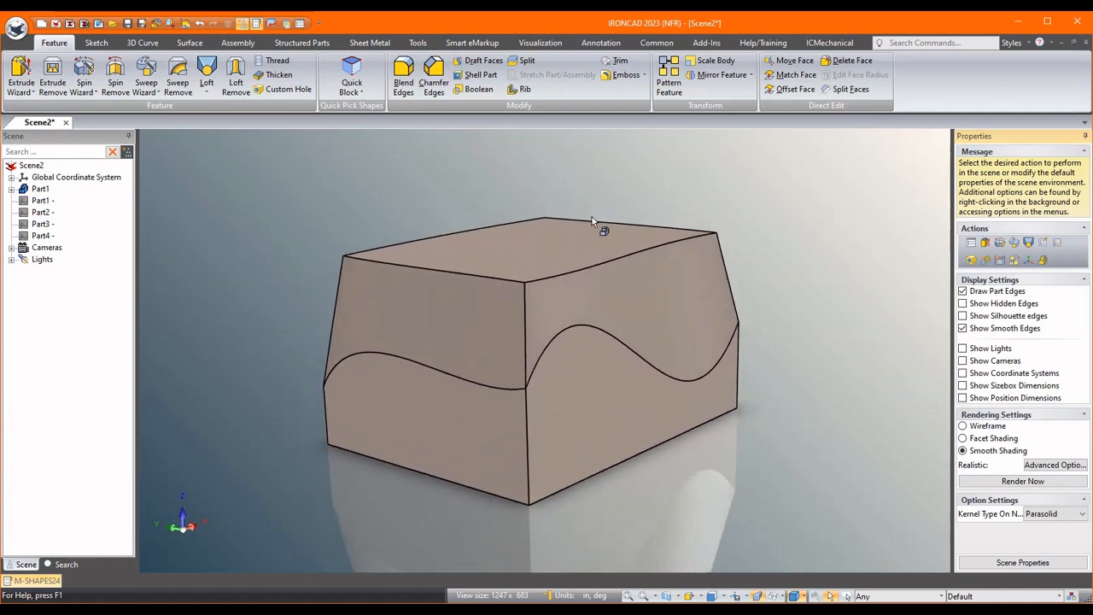
left_click(479, 62)
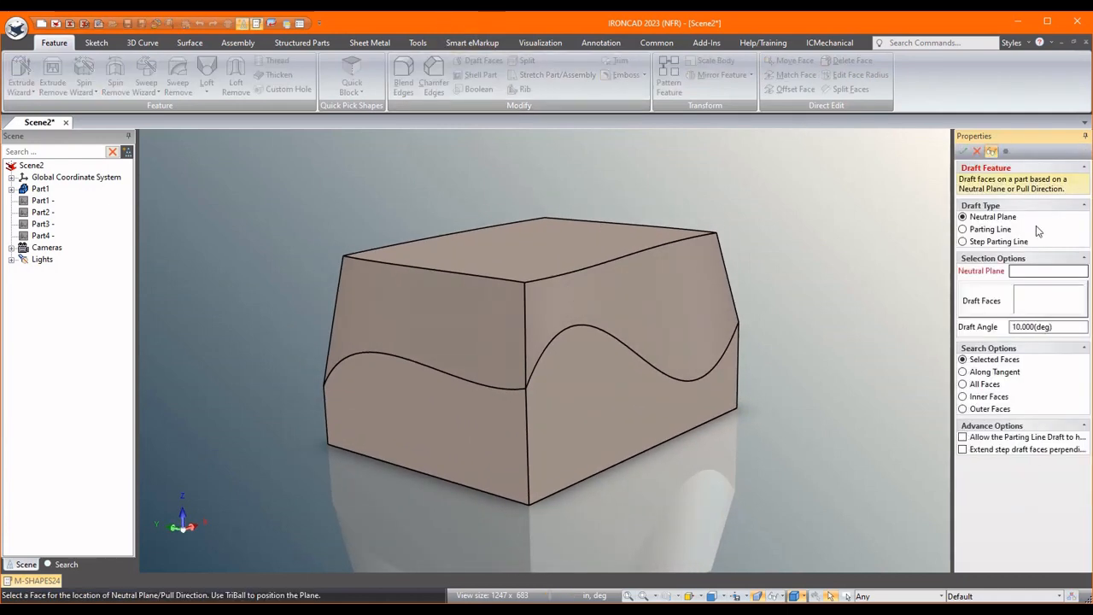
left_click(990, 229)
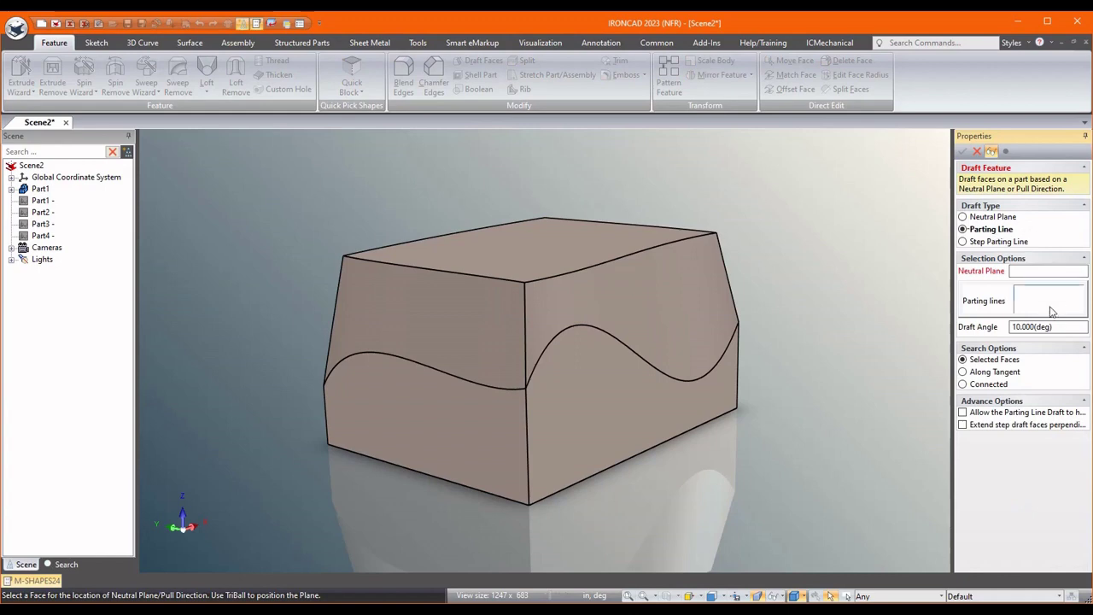
left_click(578, 250)
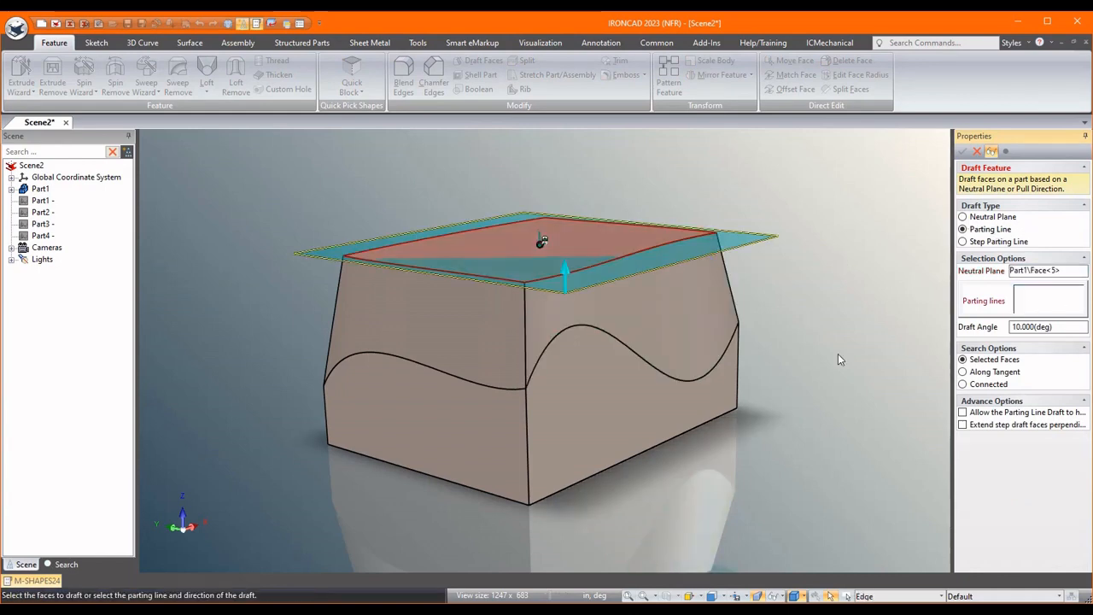
left_click(547, 353)
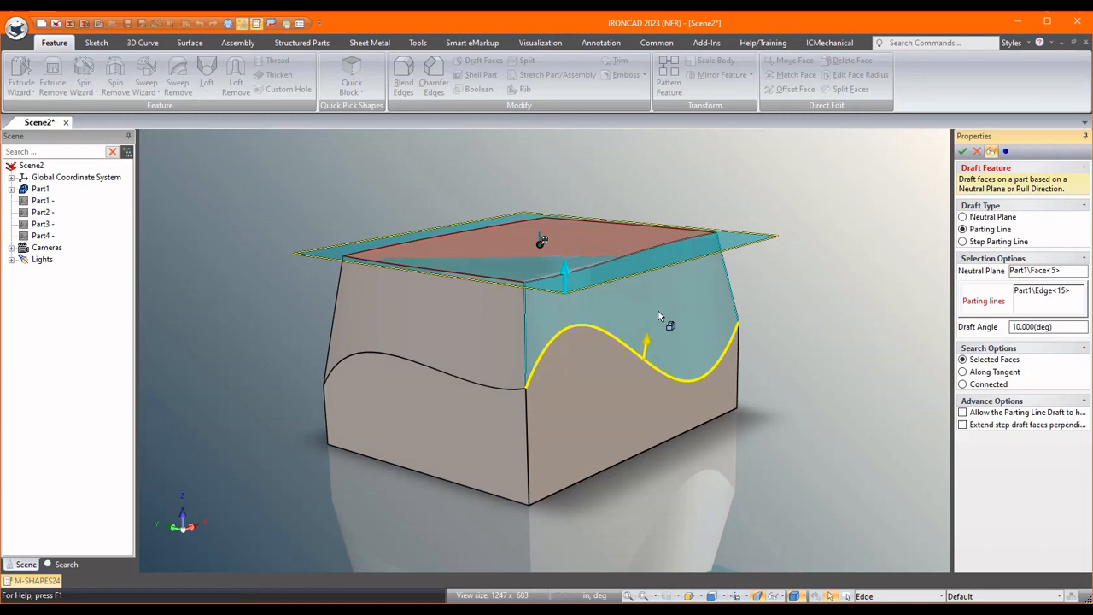
middle_click_drag(655, 320, 577, 270)
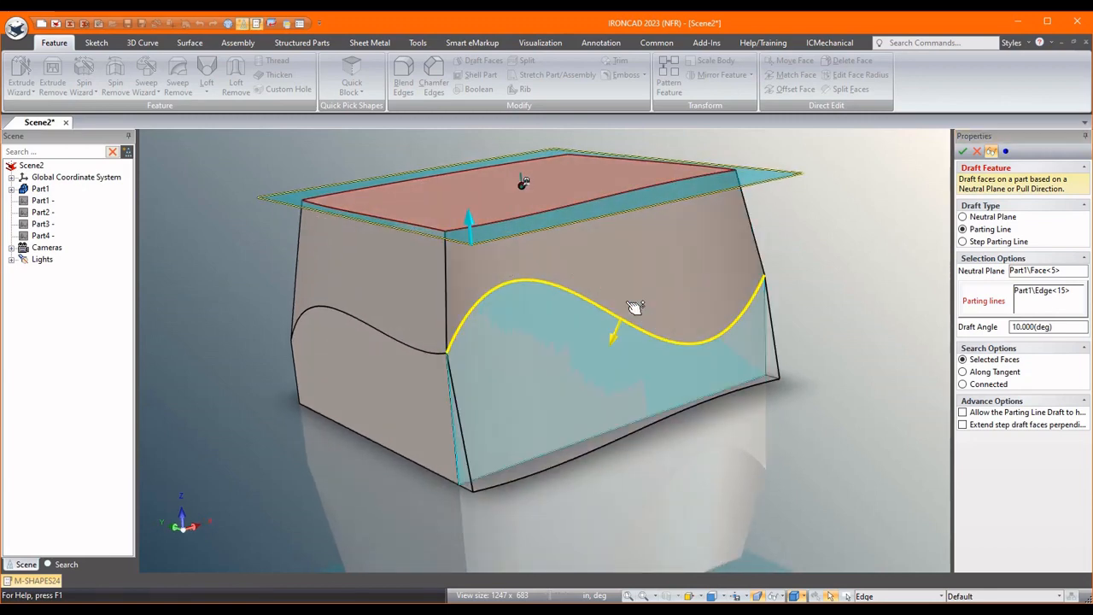
middle_click_drag(632, 306, 717, 414)
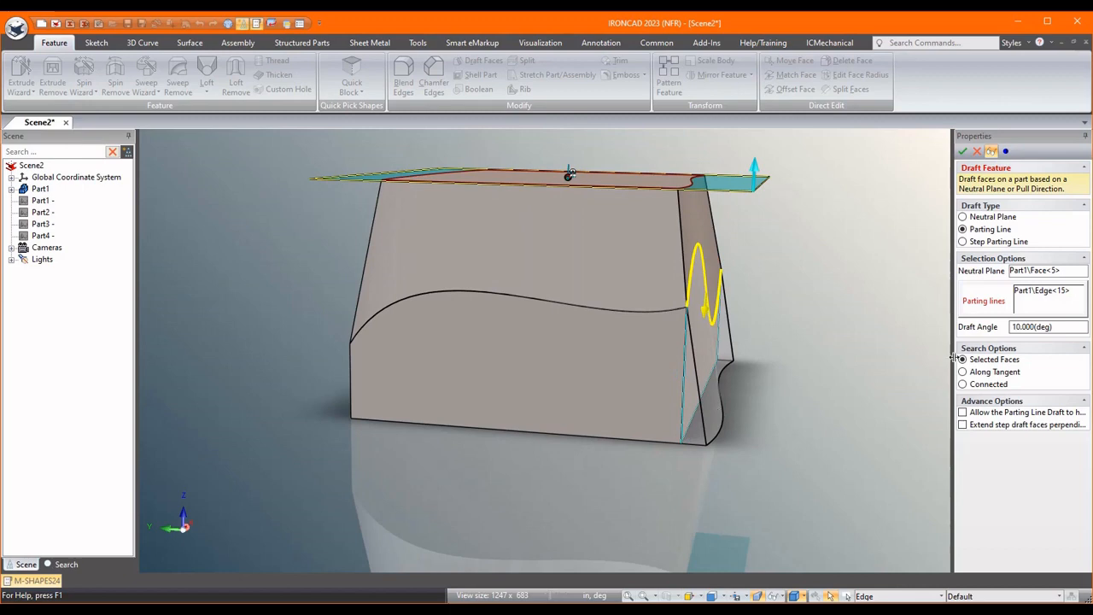
double_click(1043, 327)
type("-10")
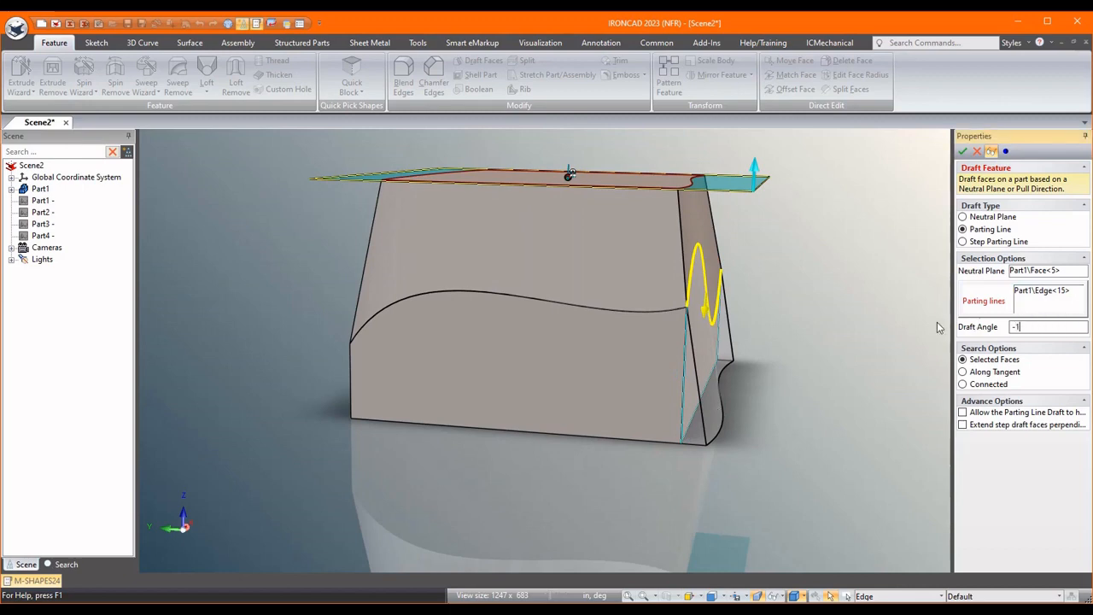
key("Return")
- Add the remaining curved edges and face to the draft and apply it
middle_click_drag(726, 324, 601, 310)
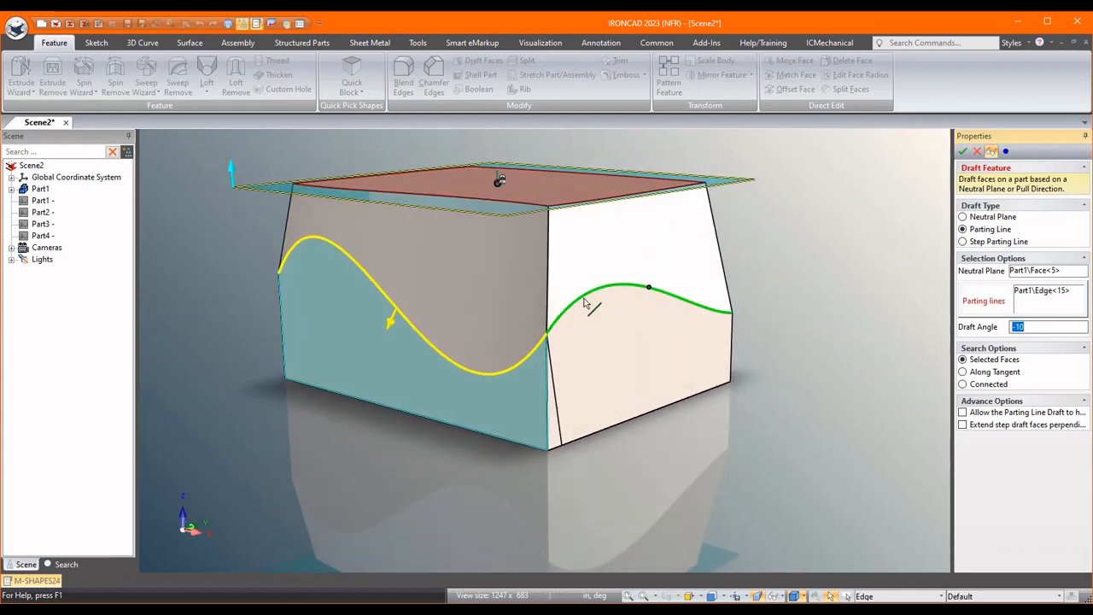
left_click(601, 310)
left_click(639, 293)
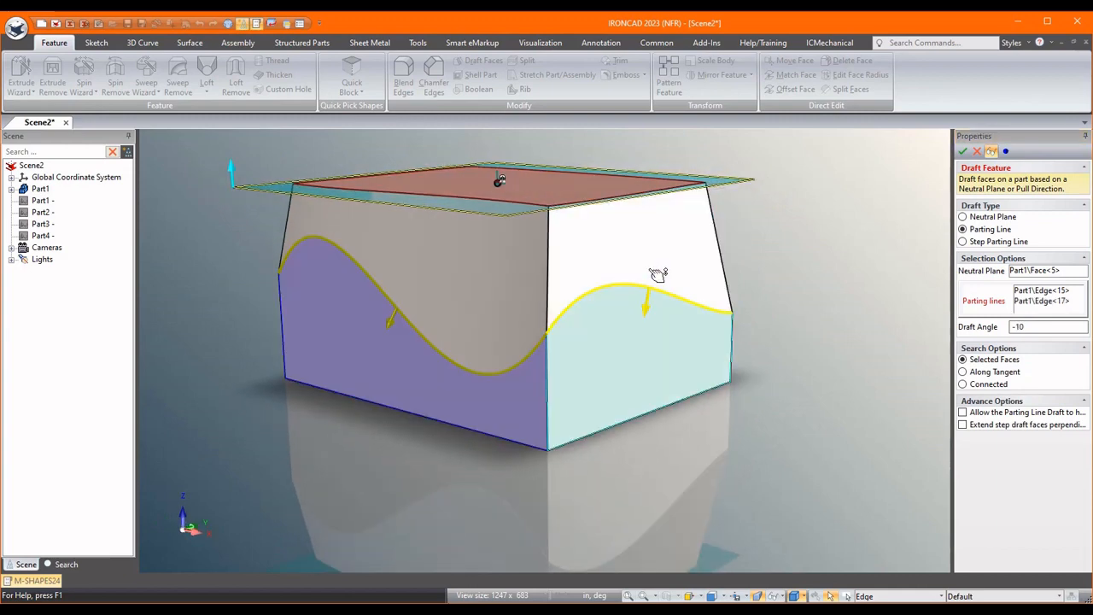
mouse_move(674, 295)
middle_mouse_down()
mouse_move(653, 336)
mouse_move(558, 332)
middle_mouse_up()
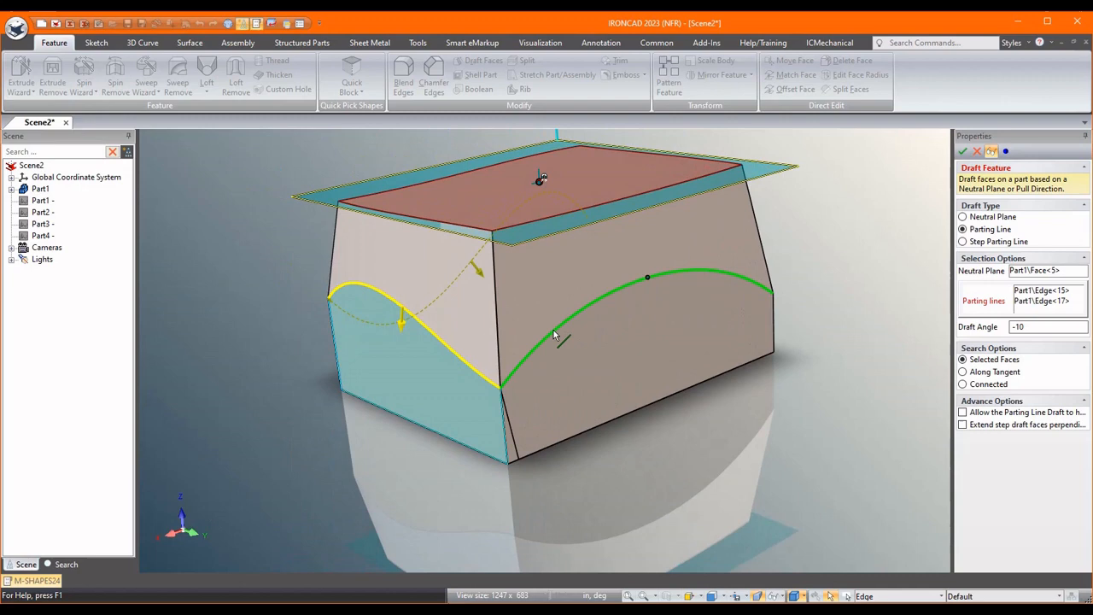
left_click(612, 320)
left_click(644, 260)
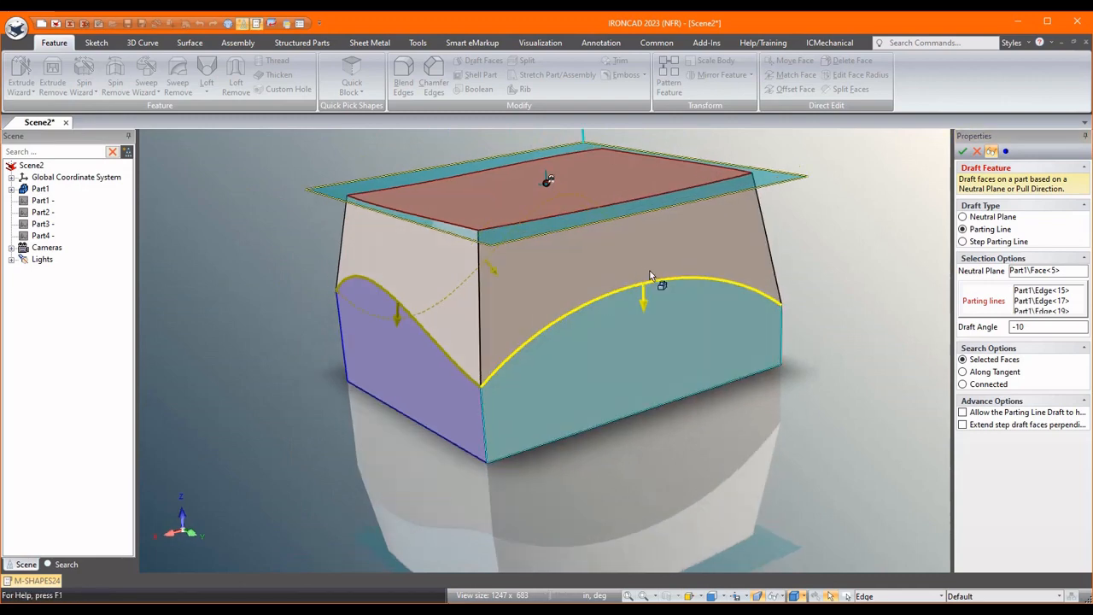
middle_click_drag(644, 273, 644, 369)
left_click(643, 369)
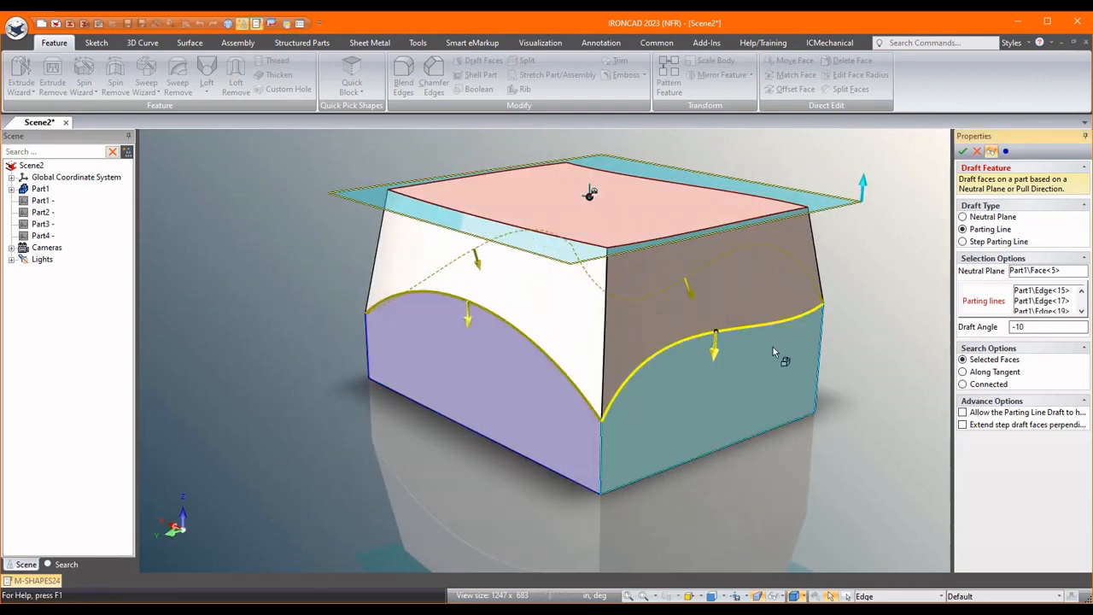
left_click(962, 151)
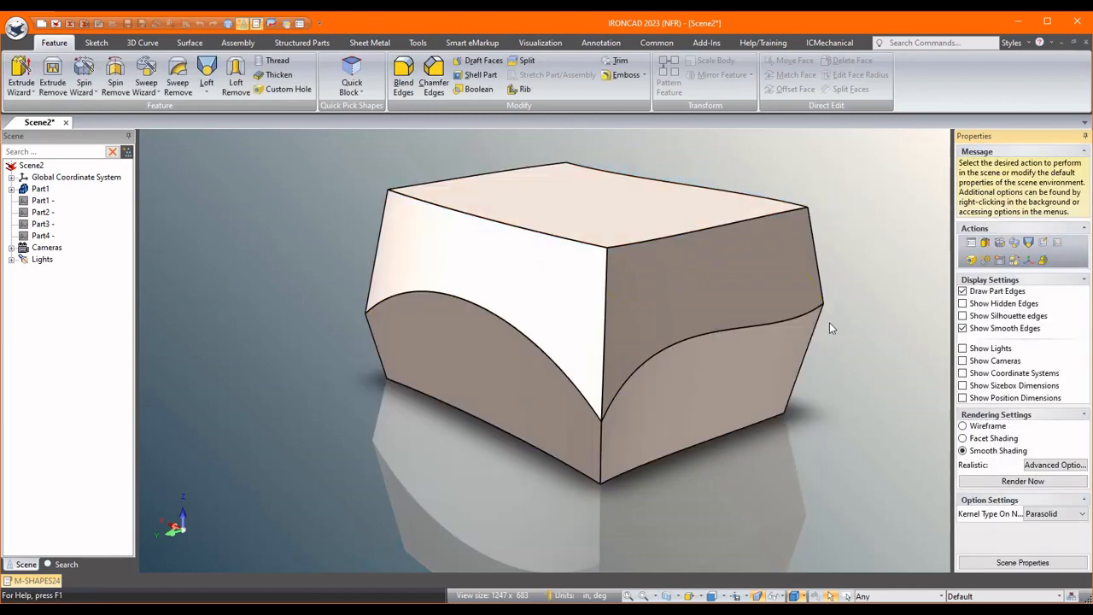
mouse_move(829, 322)
middle_mouse_down()
mouse_move(648, 387)
mouse_move(437, 315)
mouse_move(712, 283)
mouse_move(509, 294)
mouse_move(485, 259)
middle_mouse_up()
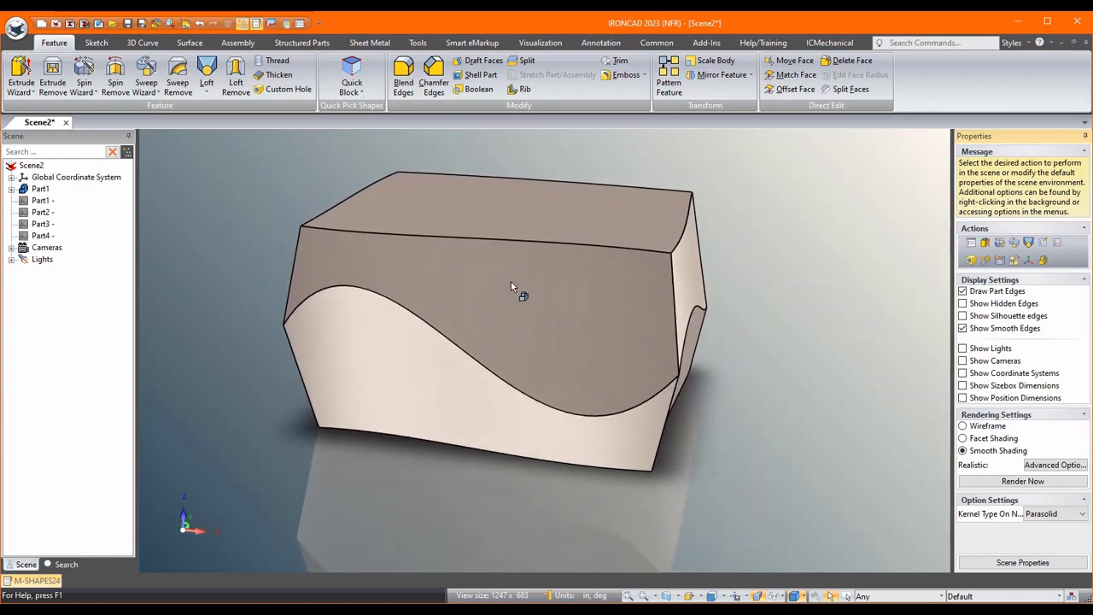
- Show all hidden shapes and suppress Part1, leaving only the parting curves
right_click(241, 161)
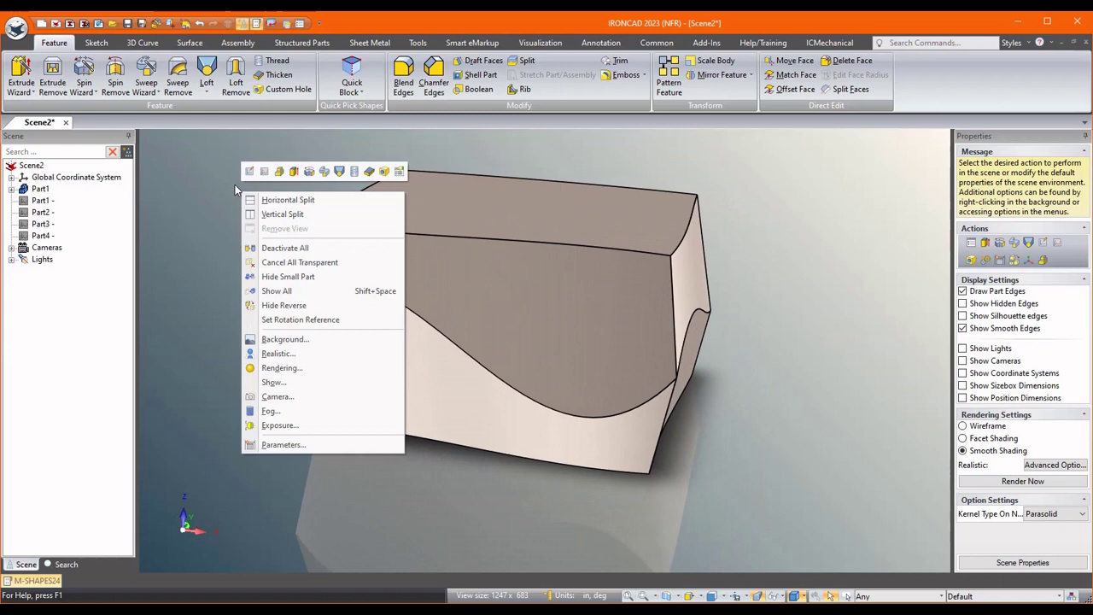
left_click(277, 290)
right_click(479, 228)
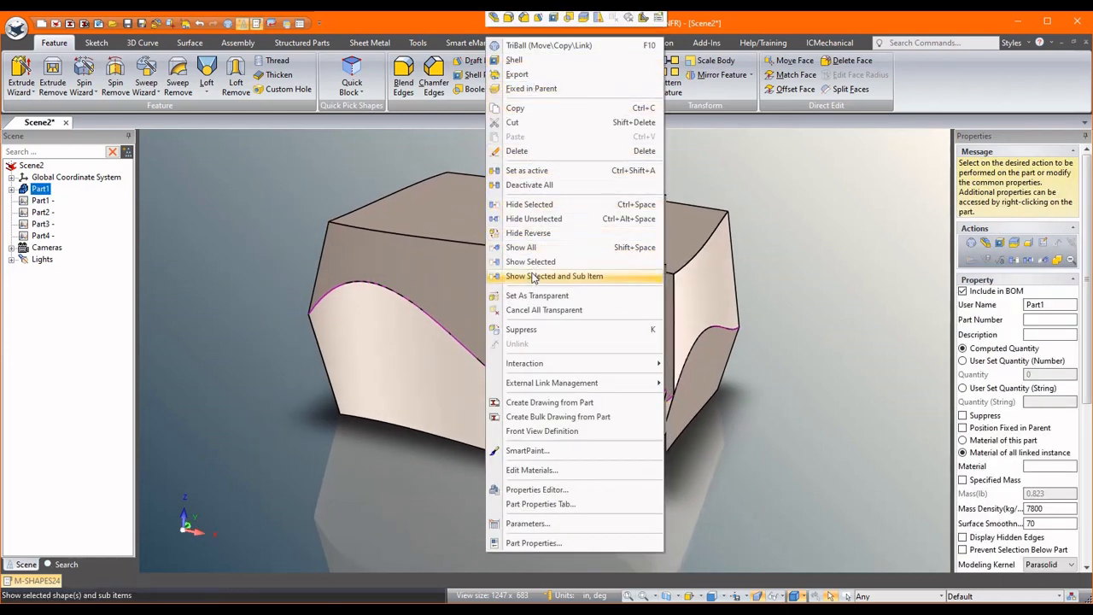
left_click(521, 330)
mouse_move(397, 303)
middle_mouse_down()
mouse_move(433, 294)
mouse_move(374, 316)
middle_mouse_up()
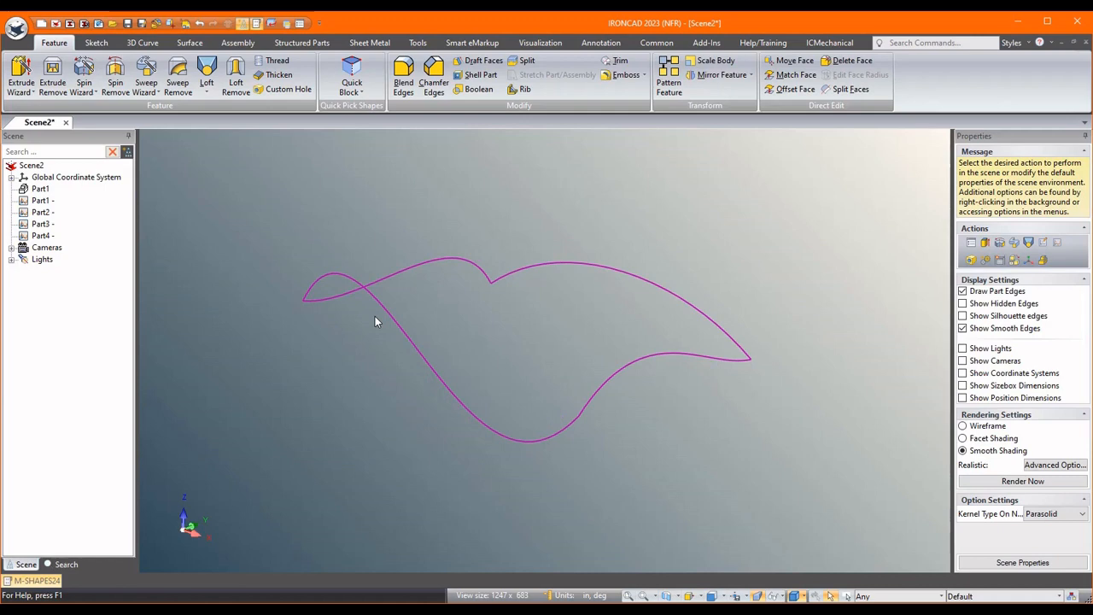
middle_click_drag(397, 227, 392, 193)
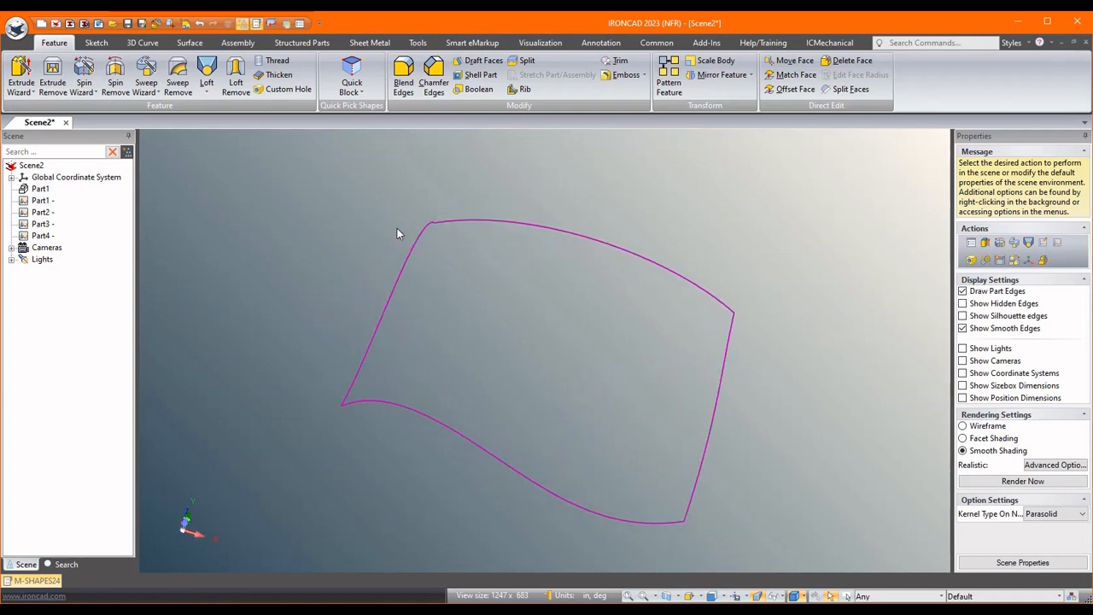
- Create a Loft Surface through two curves with the two wavy curves as guides
left_click(189, 43)
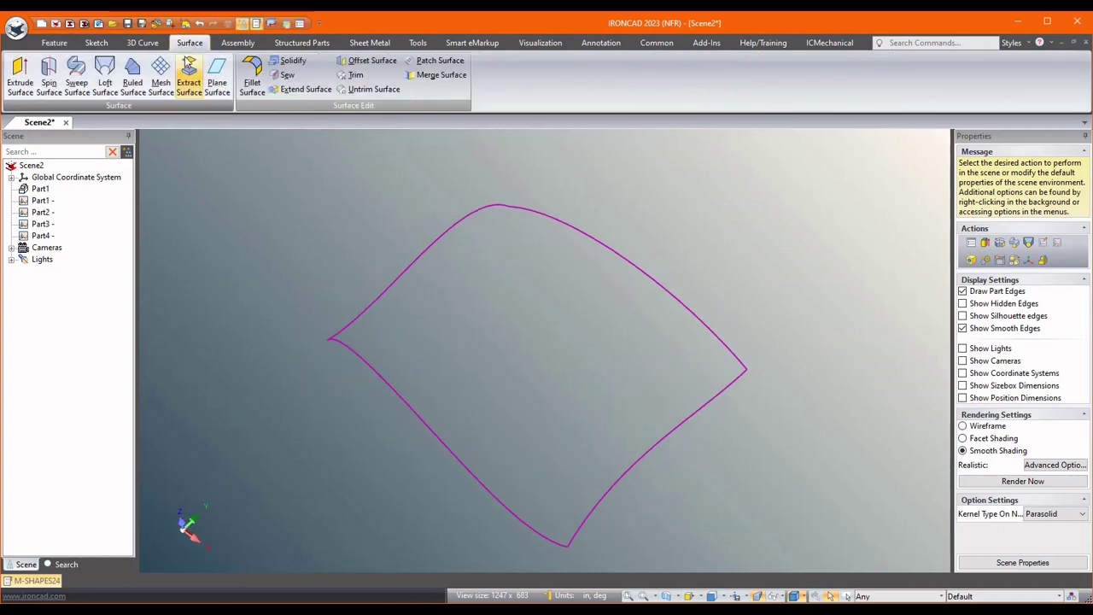
left_click(105, 75)
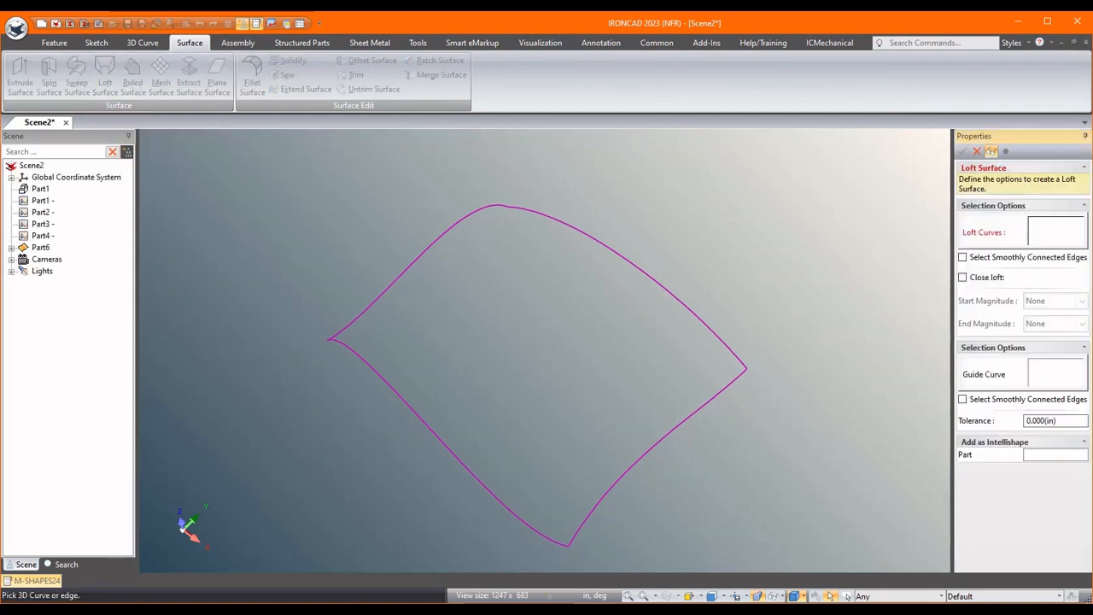
left_click(360, 322)
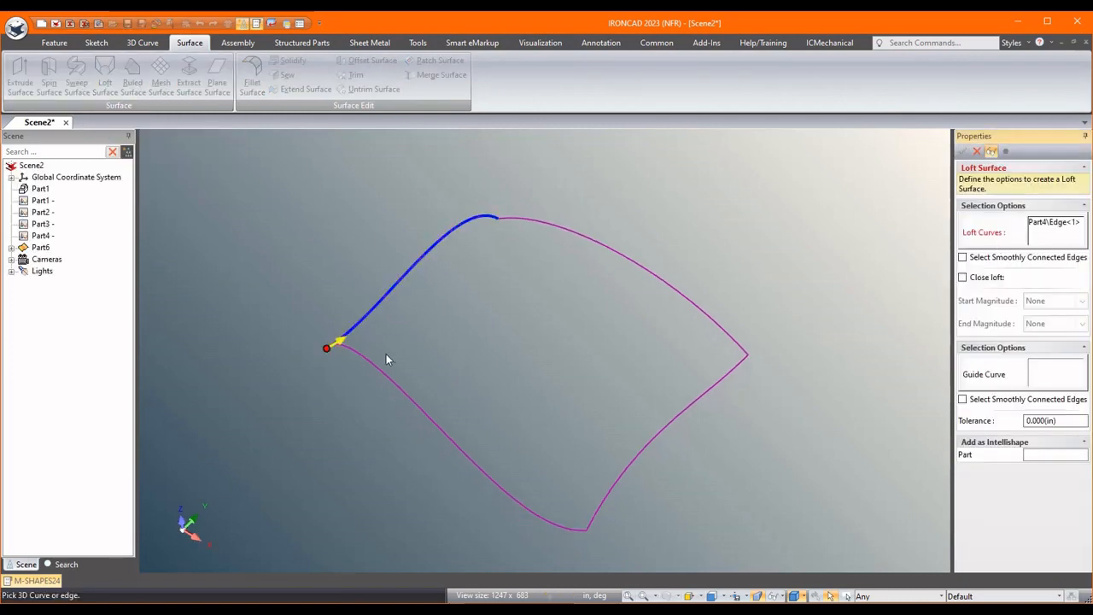
left_click(601, 512)
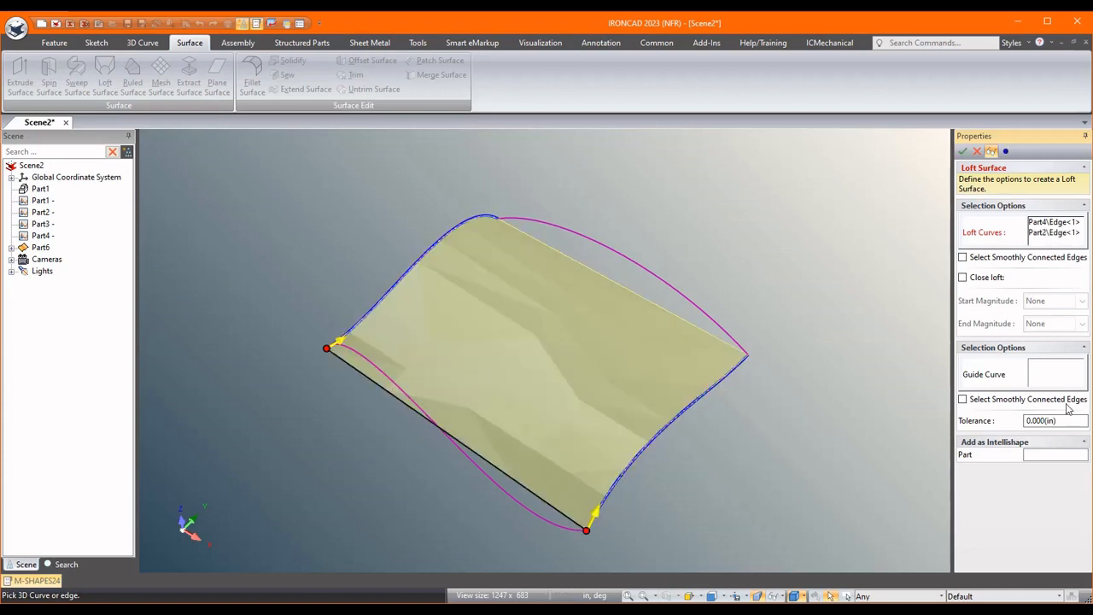
left_click(1039, 373)
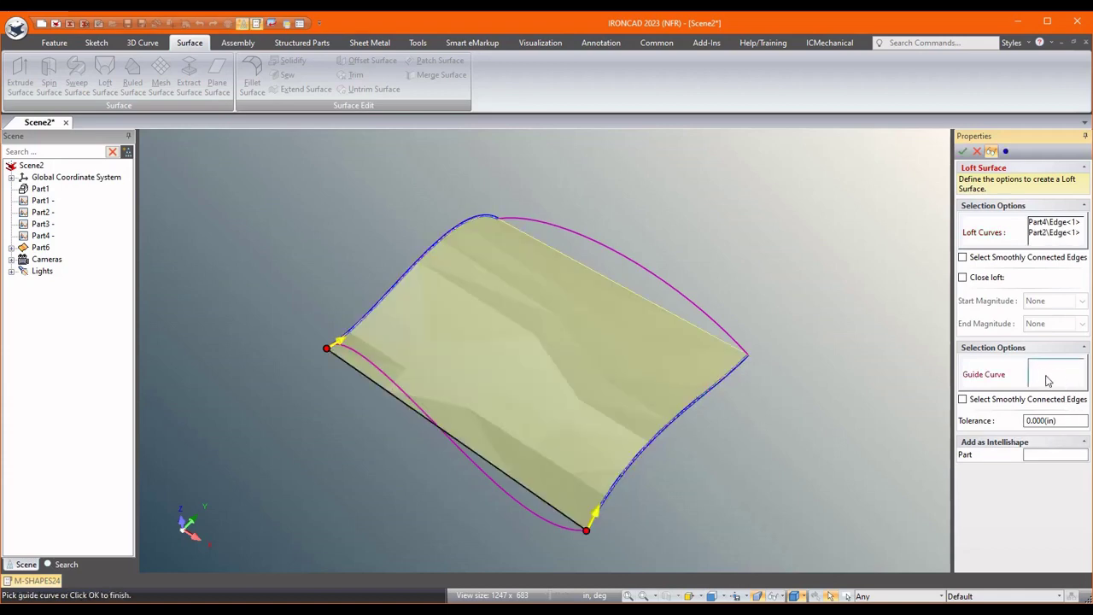
left_click(362, 360)
left_click(649, 256)
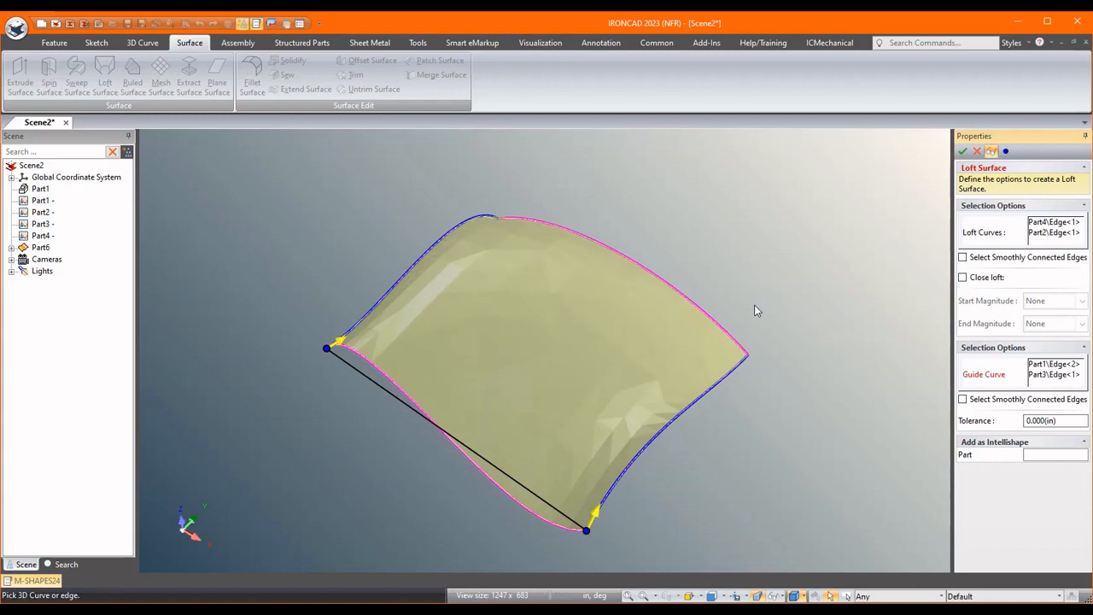
middle_click_drag(765, 298, 842, 246)
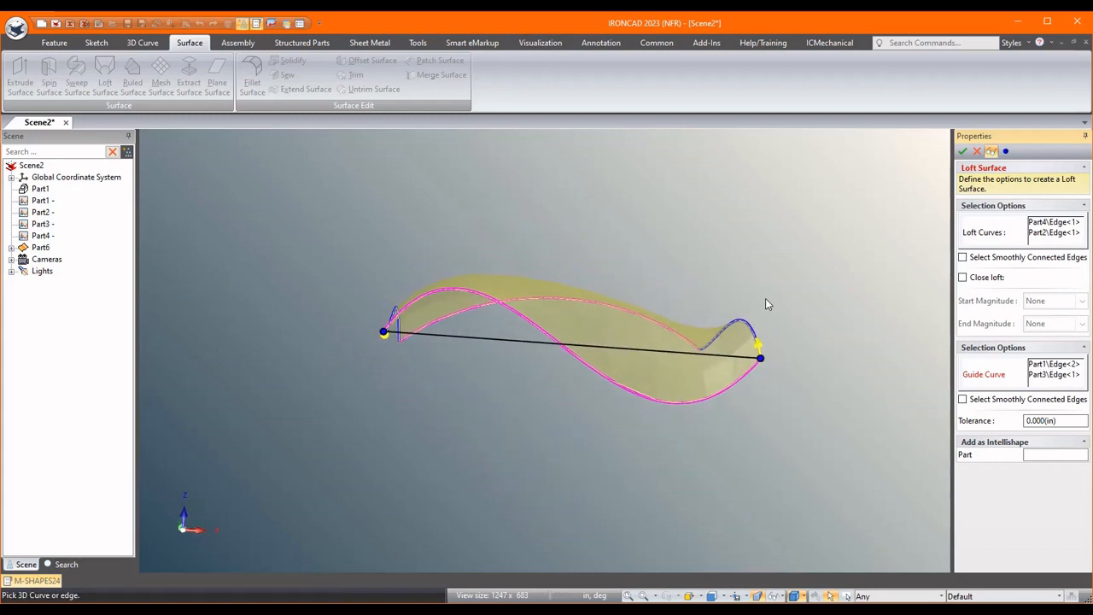
- Confirm the lofted surface and suppress the four parting curves Part1– to Part4–
left_click(962, 151)
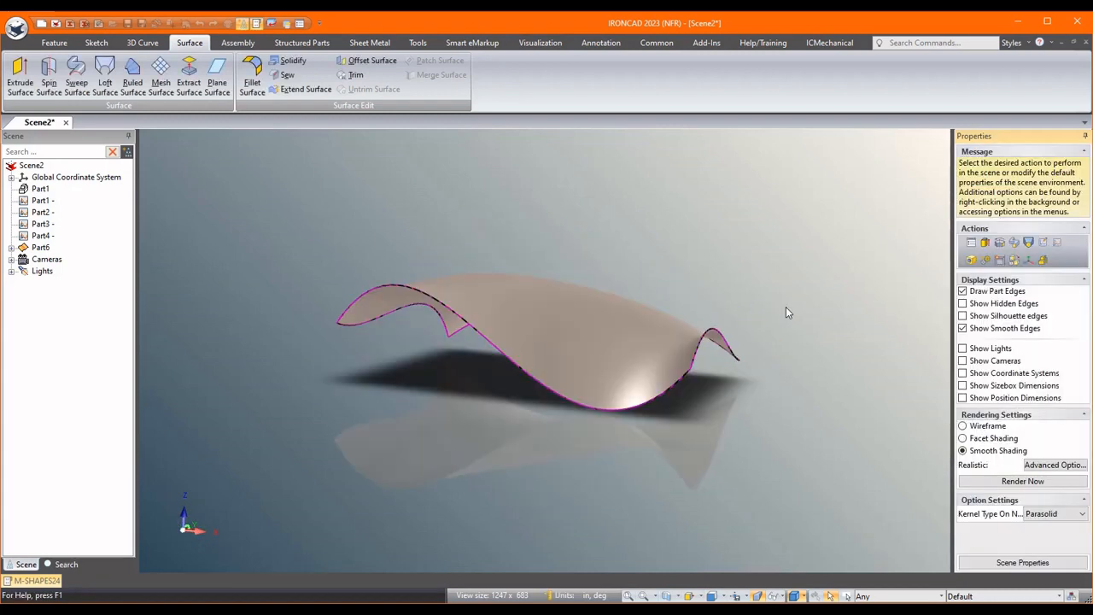
mouse_move(788, 270)
middle_mouse_down()
mouse_move(142, 313)
mouse_move(85, 290)
middle_mouse_up()
left_click(41, 200)
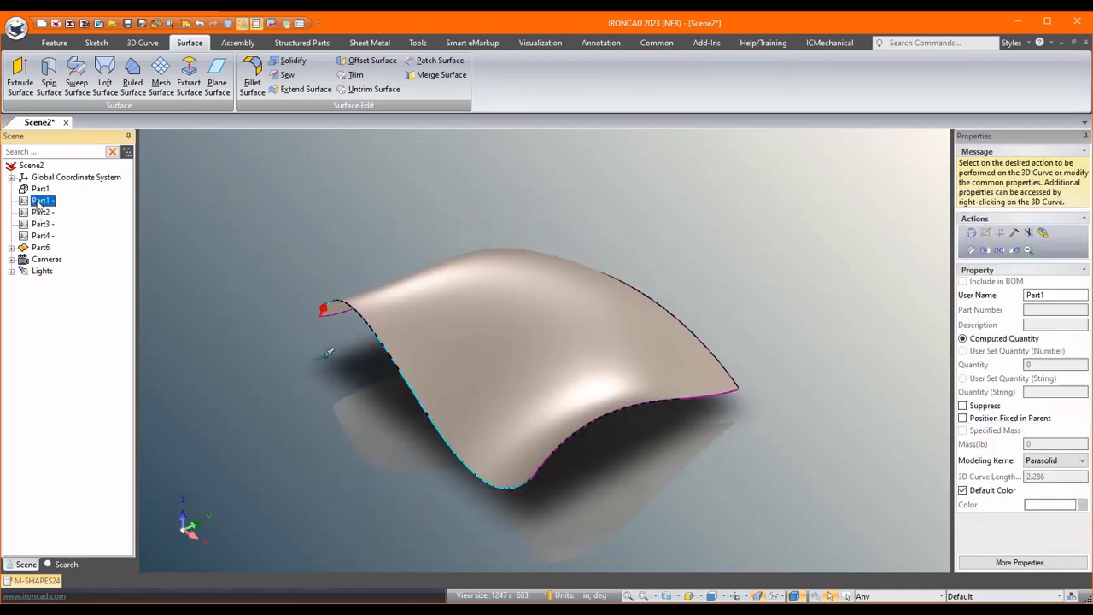
left_click(41, 236, "shift")
right_click(41, 224)
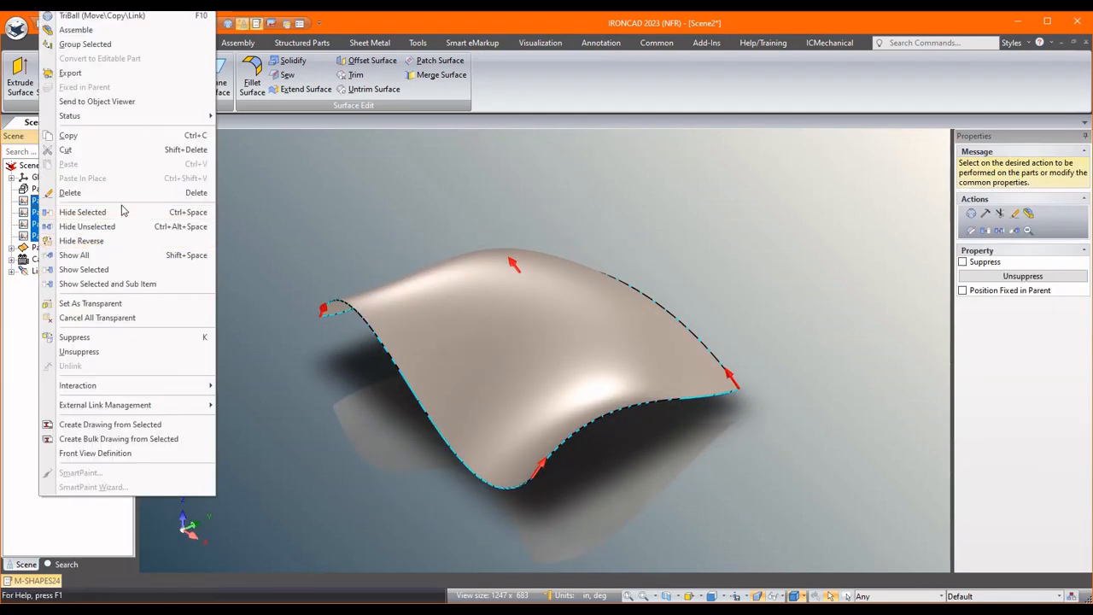
left_click(85, 337)
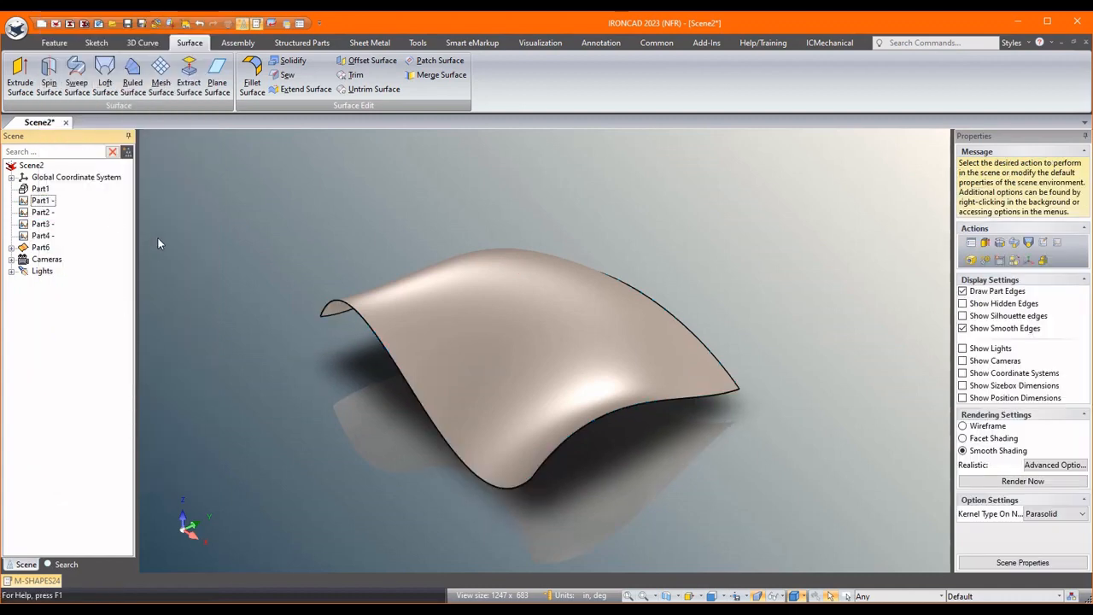
- Unsuppress the block, then hide it so only the wavy lofted surface remains visible
right_click(41, 189)
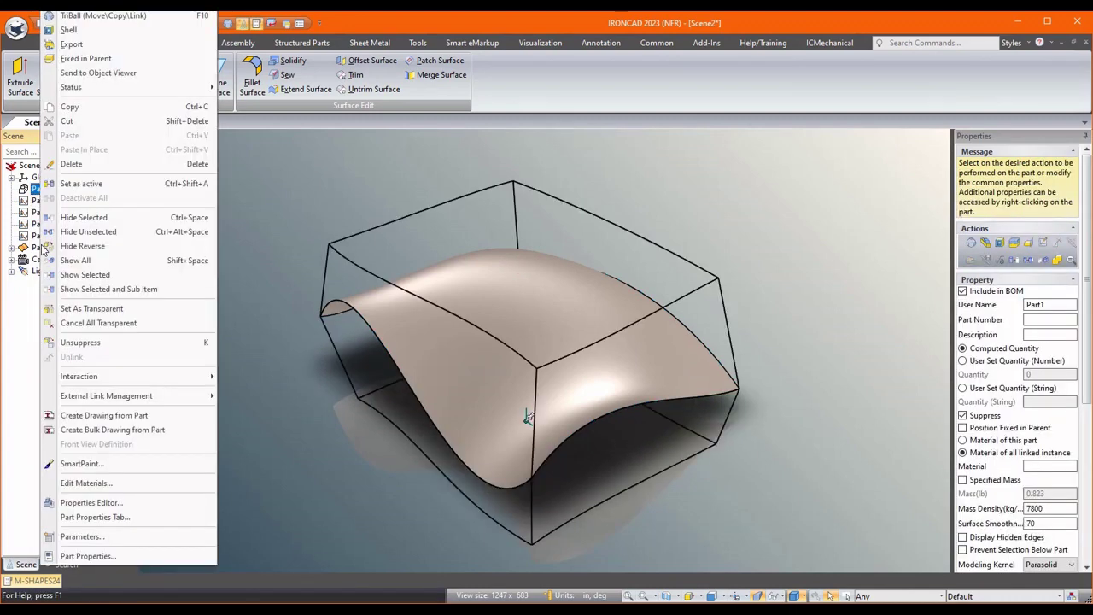
left_click(80, 342)
left_click(187, 313)
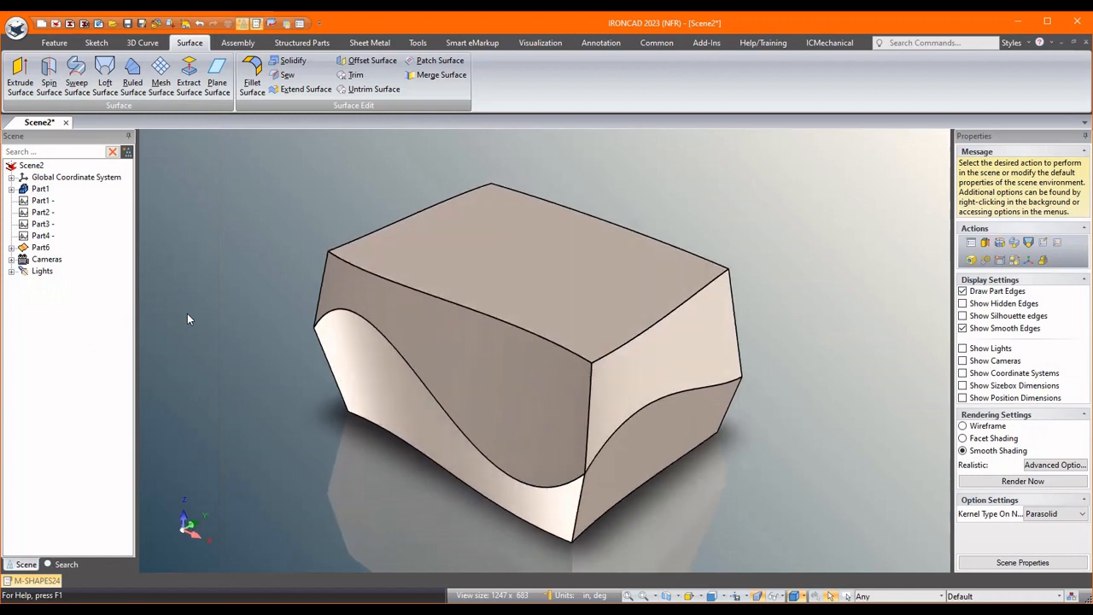
middle_click_drag(187, 314, 350, 319)
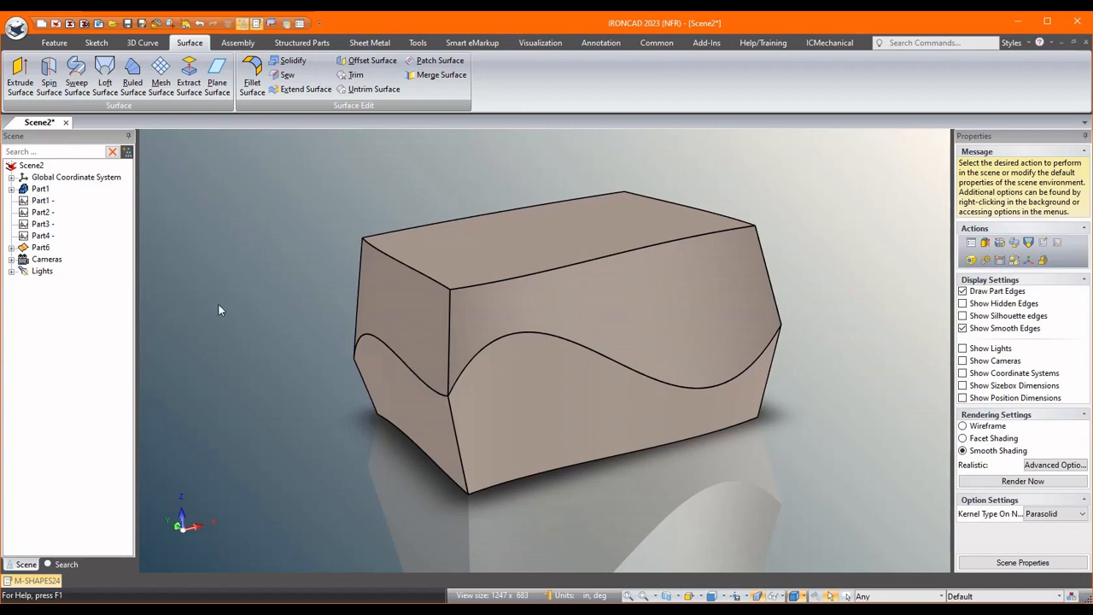
middle_click_drag(219, 304, 293, 308)
right_click(435, 268)
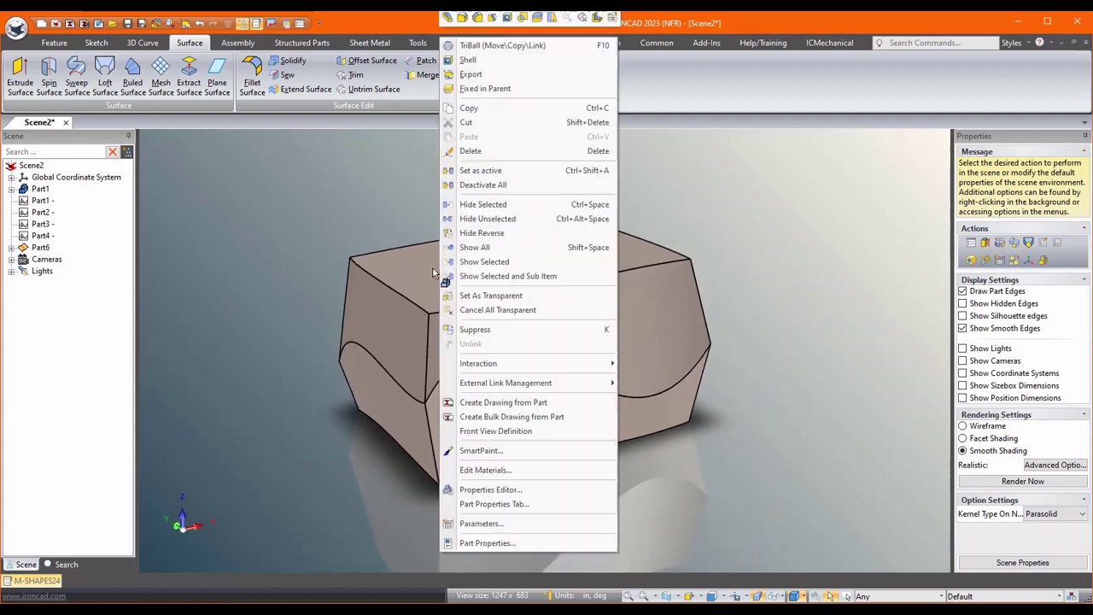
left_click(483, 204)
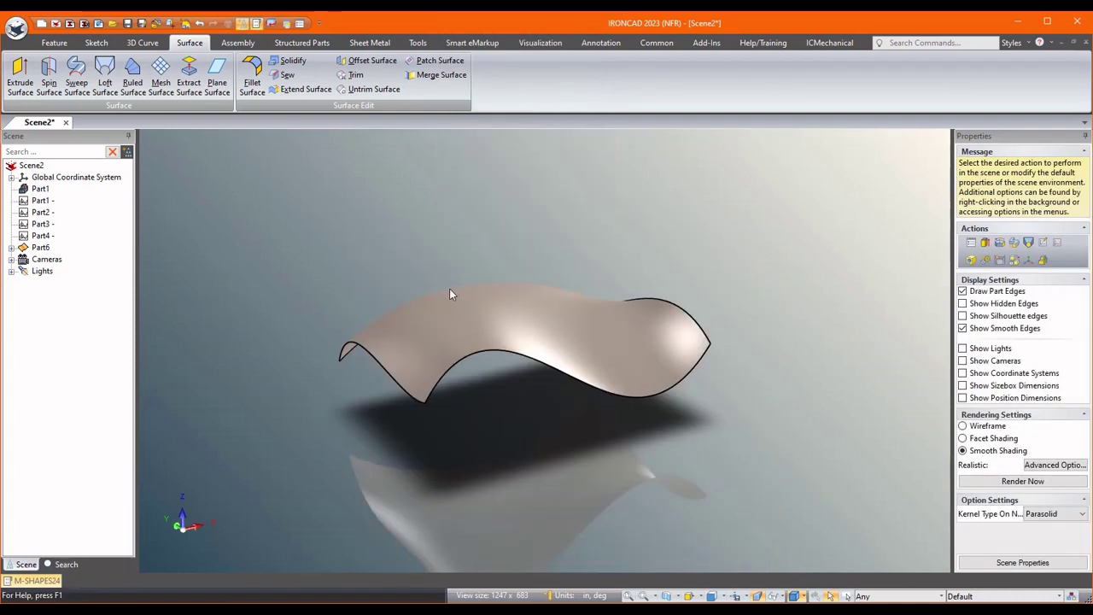
- Extend the wavy surface outward from its front, bottom and right edges
left_click(306, 90)
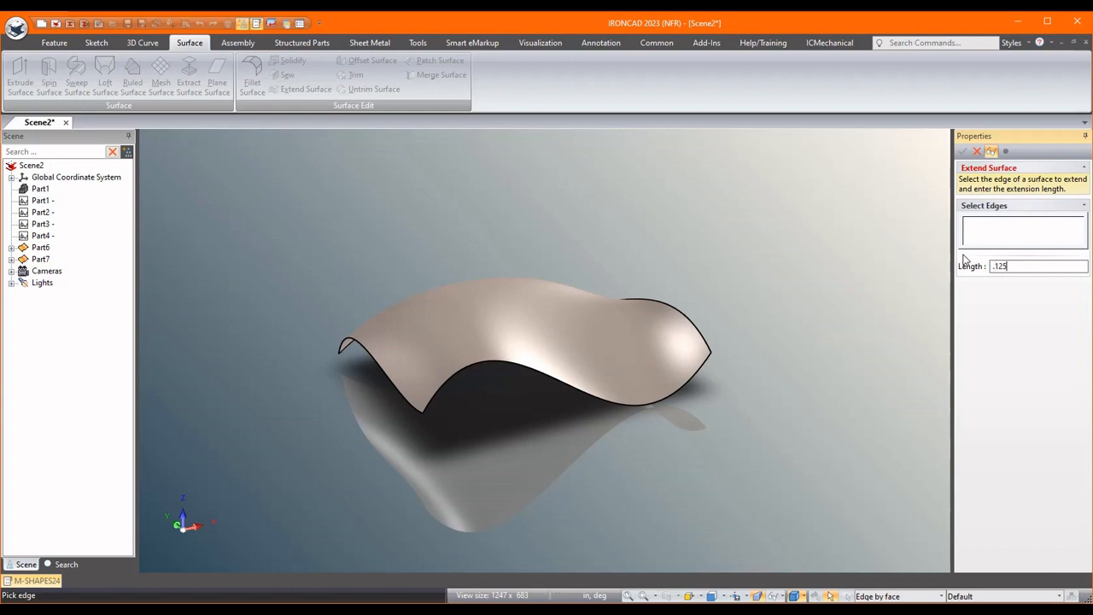
left_click(555, 380)
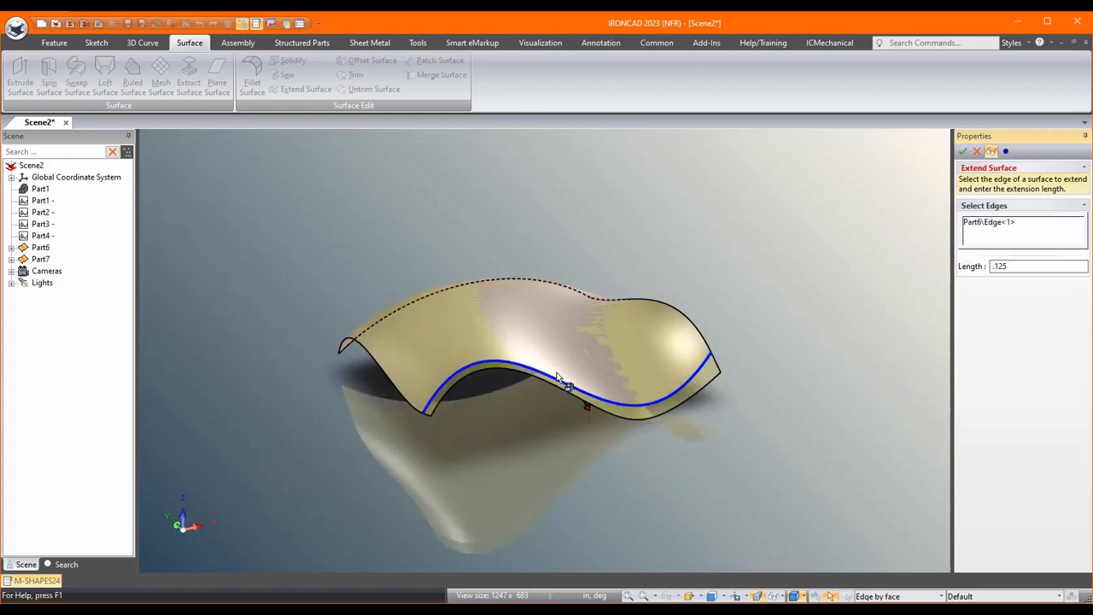
mouse_move(646, 361)
middle_mouse_down()
mouse_move(481, 407)
mouse_move(473, 374)
mouse_move(575, 400)
mouse_move(612, 438)
middle_mouse_up()
left_click(612, 454)
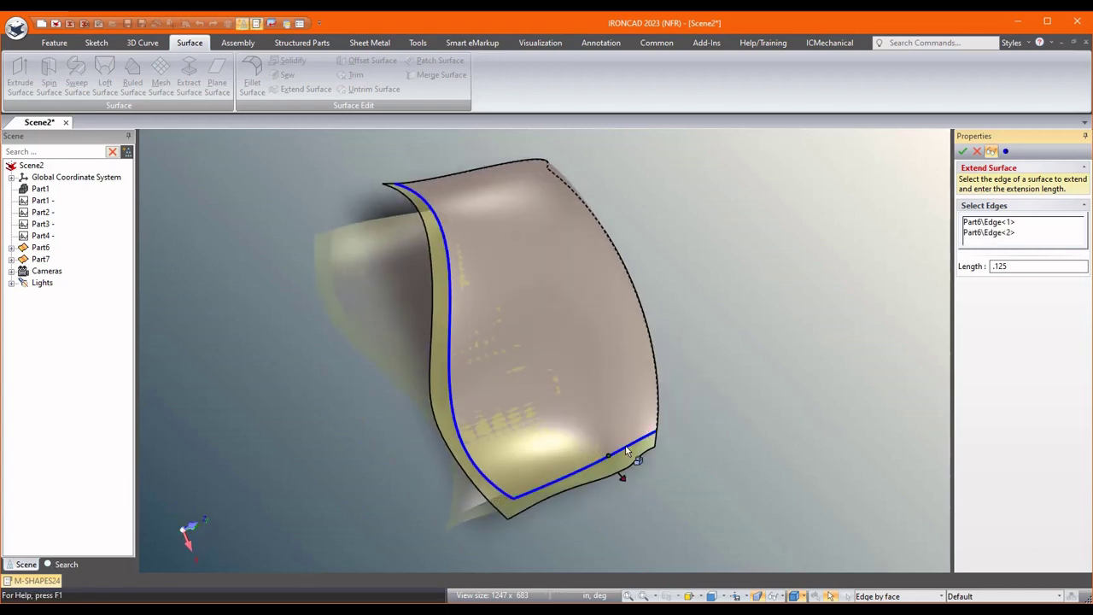
left_click(662, 382)
middle_click_drag(677, 255, 638, 312)
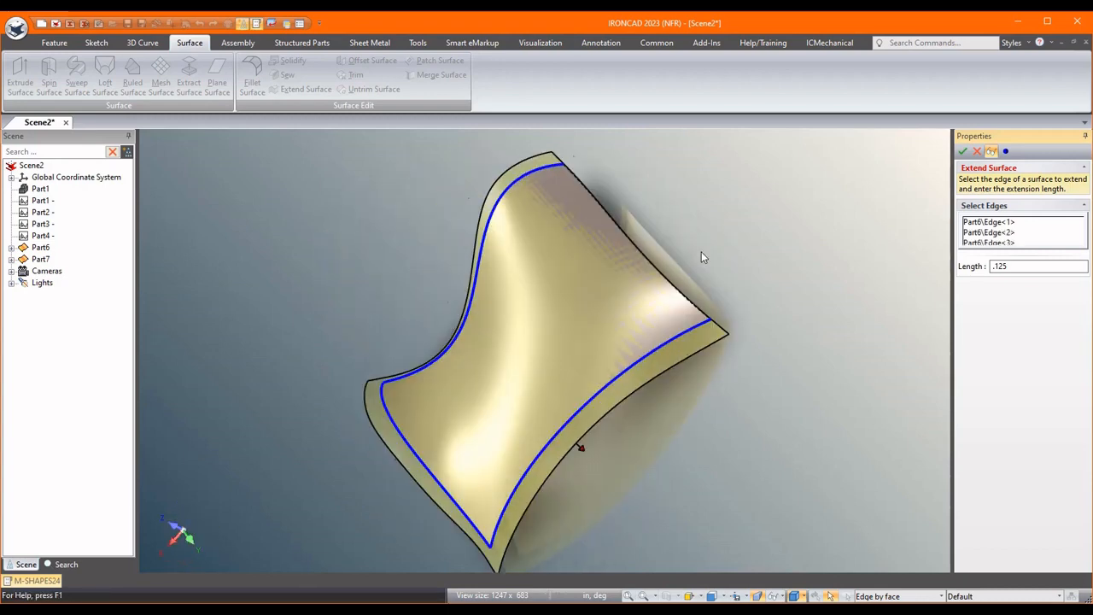
left_click(628, 324)
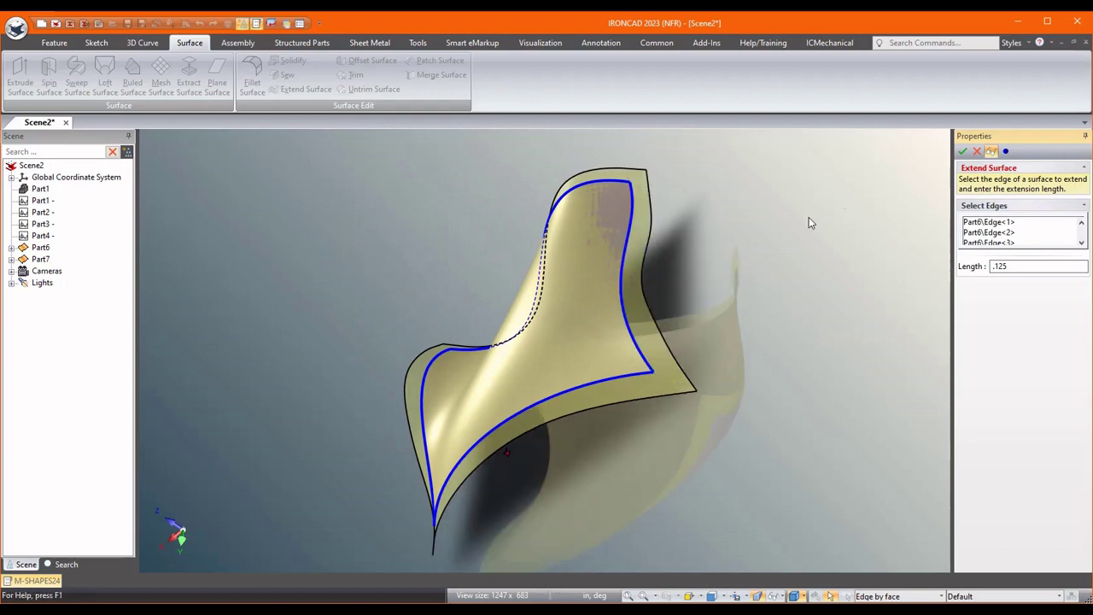
left_click(963, 151)
- Show all hidden parts so the block reappears with the surface cutting through it
middle_click_drag(765, 270, 754, 275)
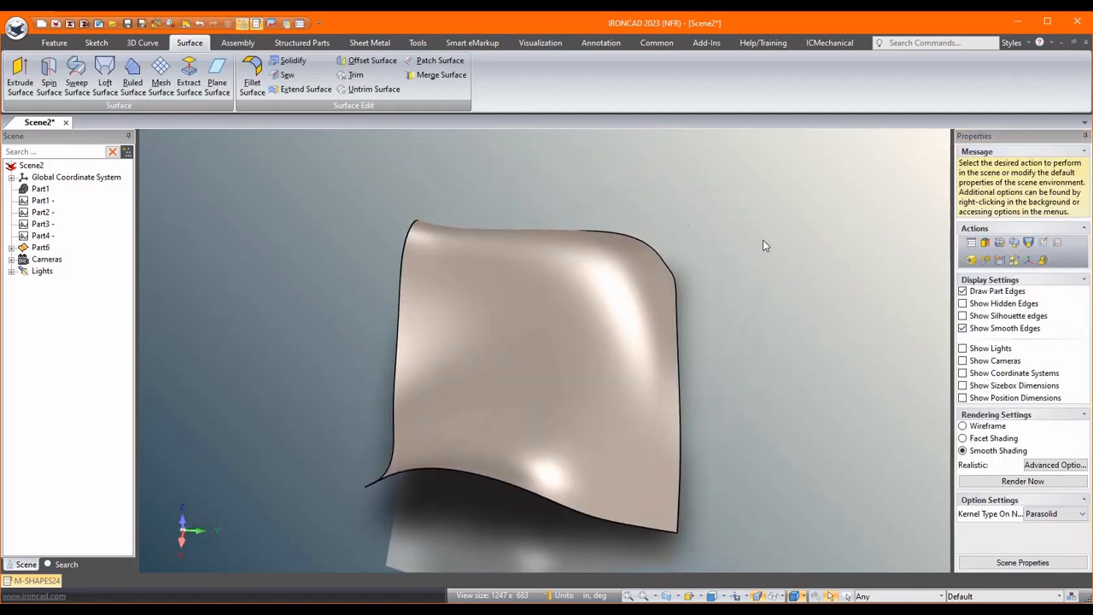
right_click(189, 167)
left_click(226, 295)
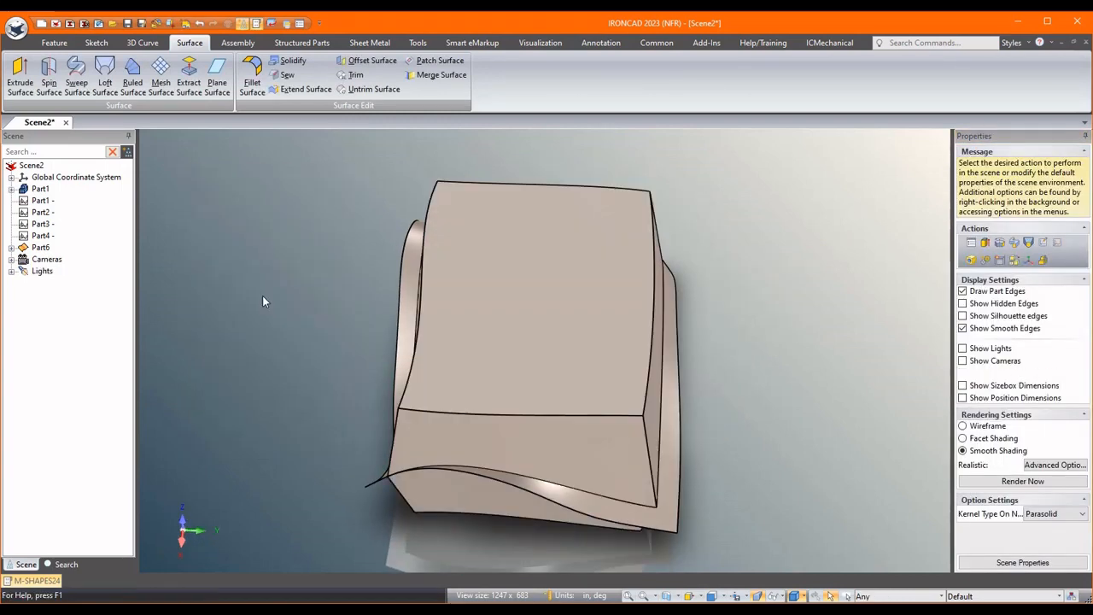
mouse_move(262, 296)
middle_mouse_down()
mouse_move(409, 386)
mouse_move(417, 354)
mouse_move(677, 305)
mouse_move(647, 283)
mouse_move(445, 326)
mouse_move(513, 304)
mouse_move(537, 326)
middle_mouse_up()
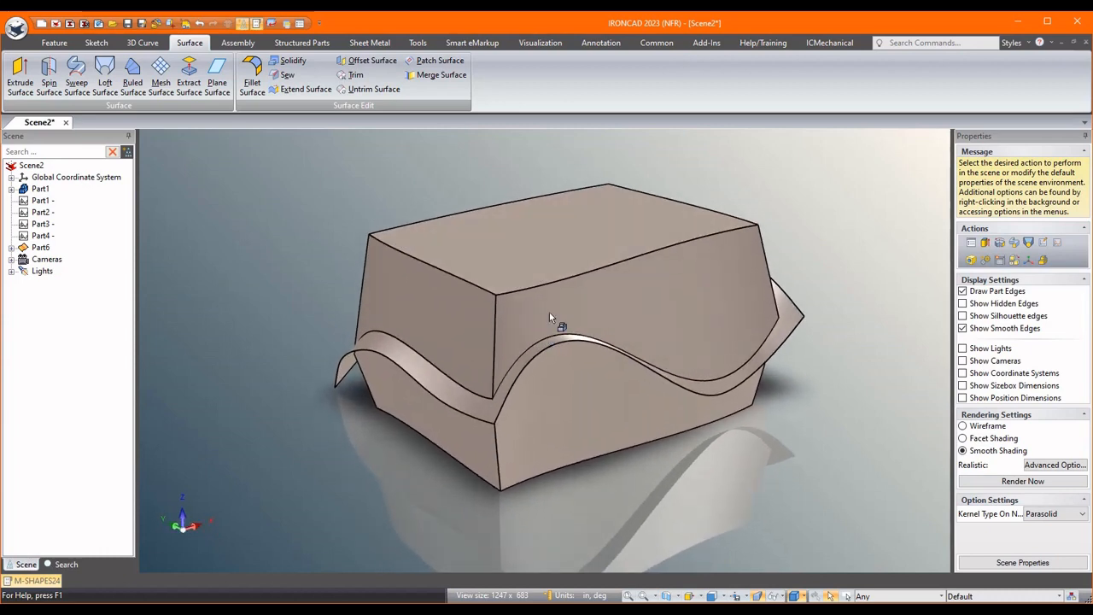
- Split the block Part1 using the wavy surface Part6 as the cutting tool
left_click(519, 237)
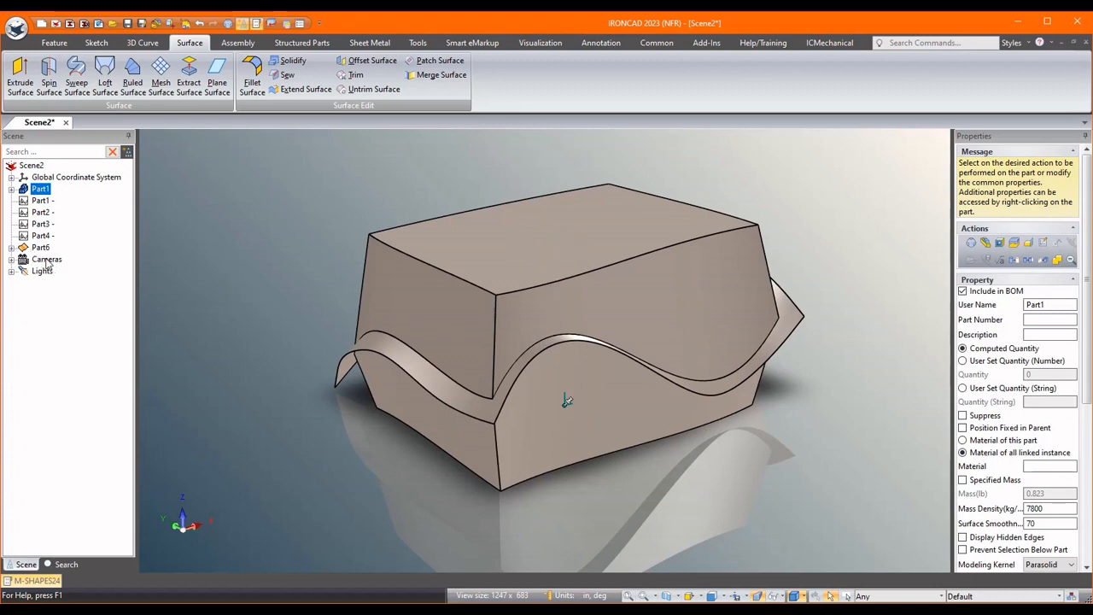
left_click(400, 354, "shift")
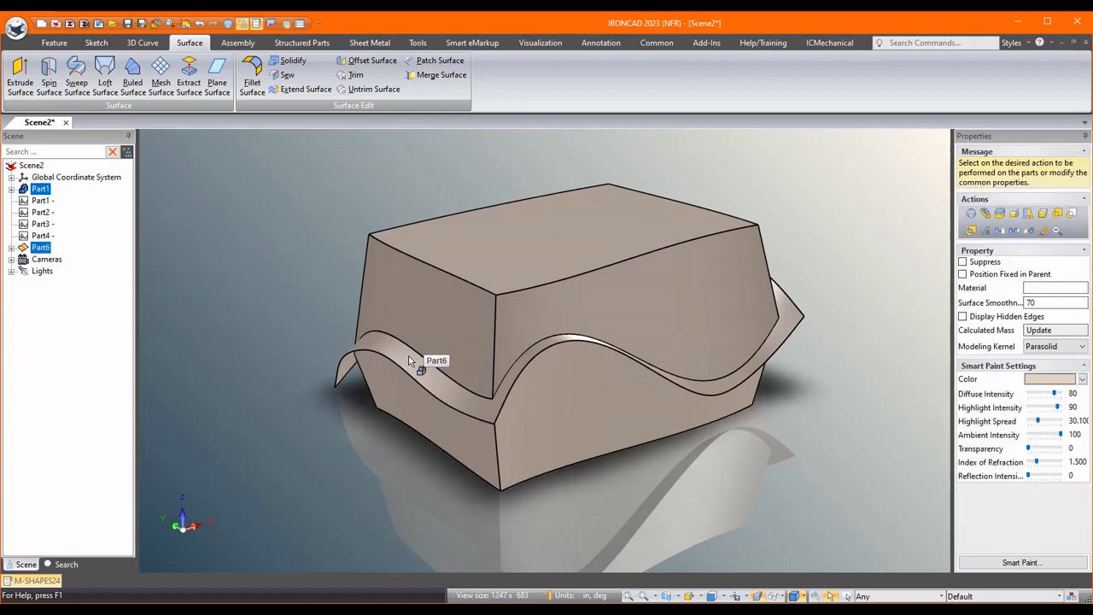
left_click(1001, 216)
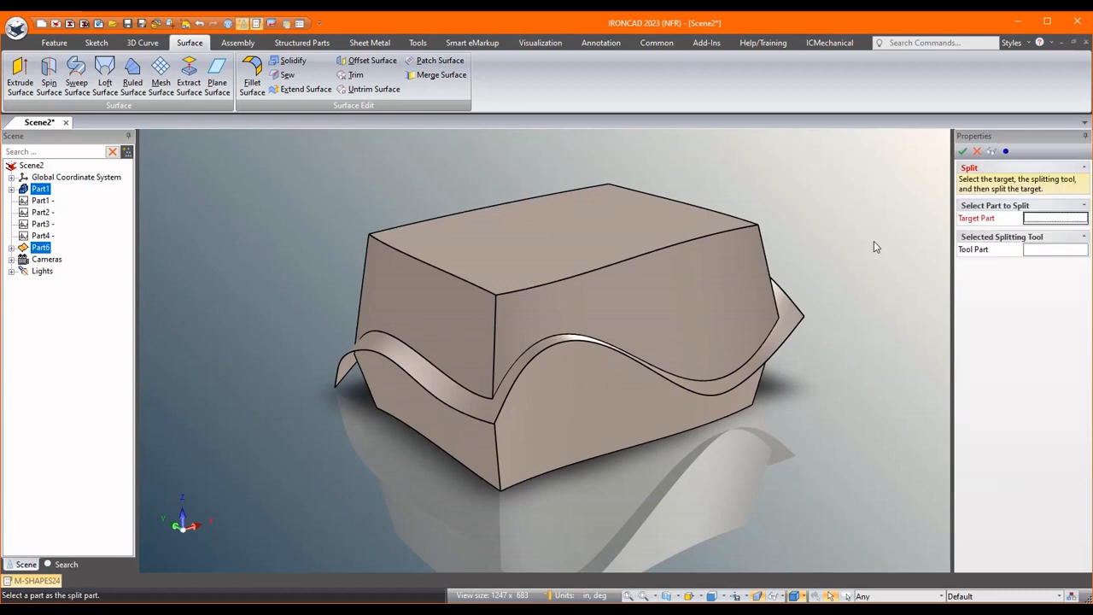
left_click(963, 151)
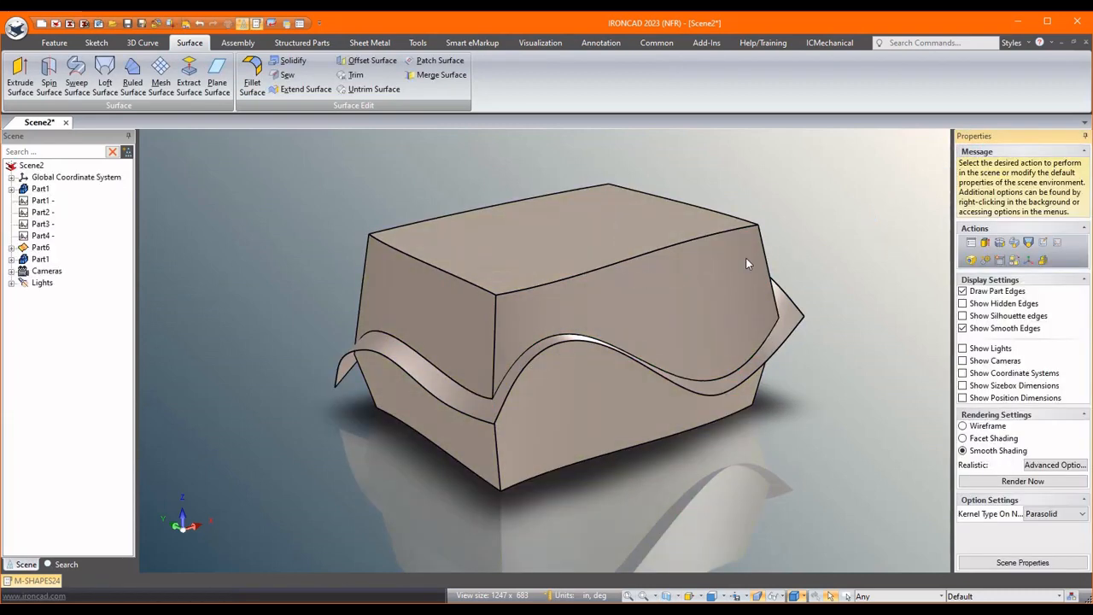
- Suppress the wavy surface Part6, leaving the wavy seam across the block
right_click(40, 247)
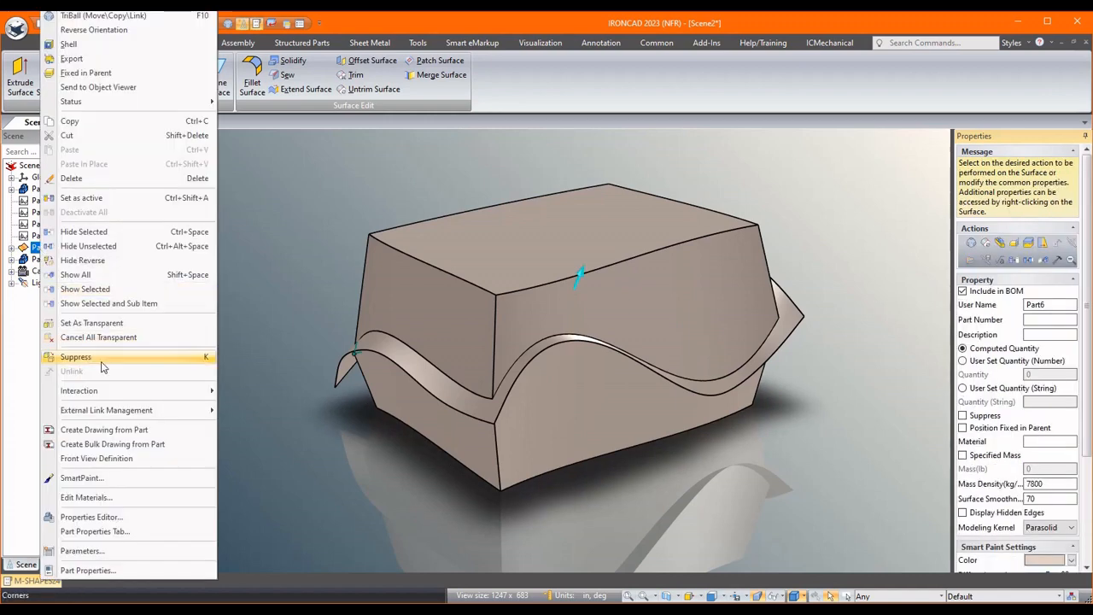
left_click(86, 363)
- Rename the upper split half to Cavity in the scene browser
left_click(534, 262)
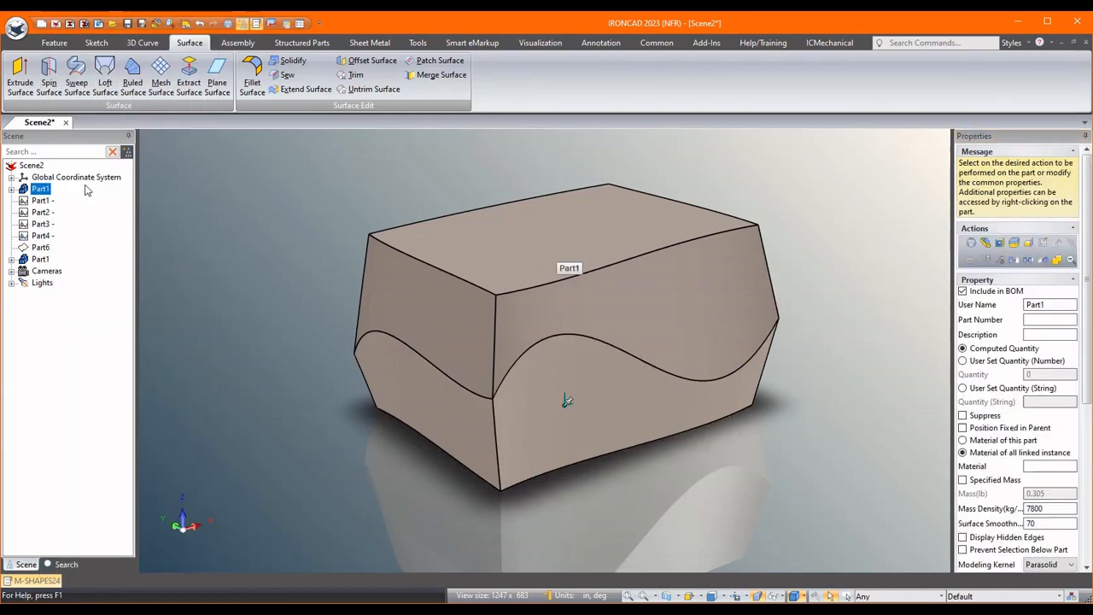
left_click(40, 188)
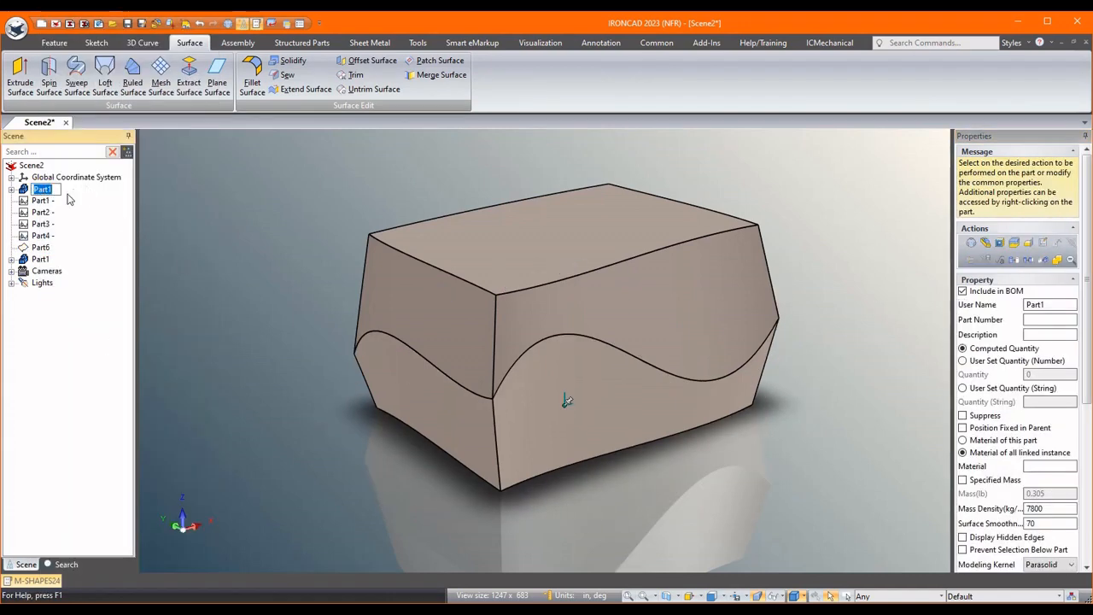
type("Cavity")
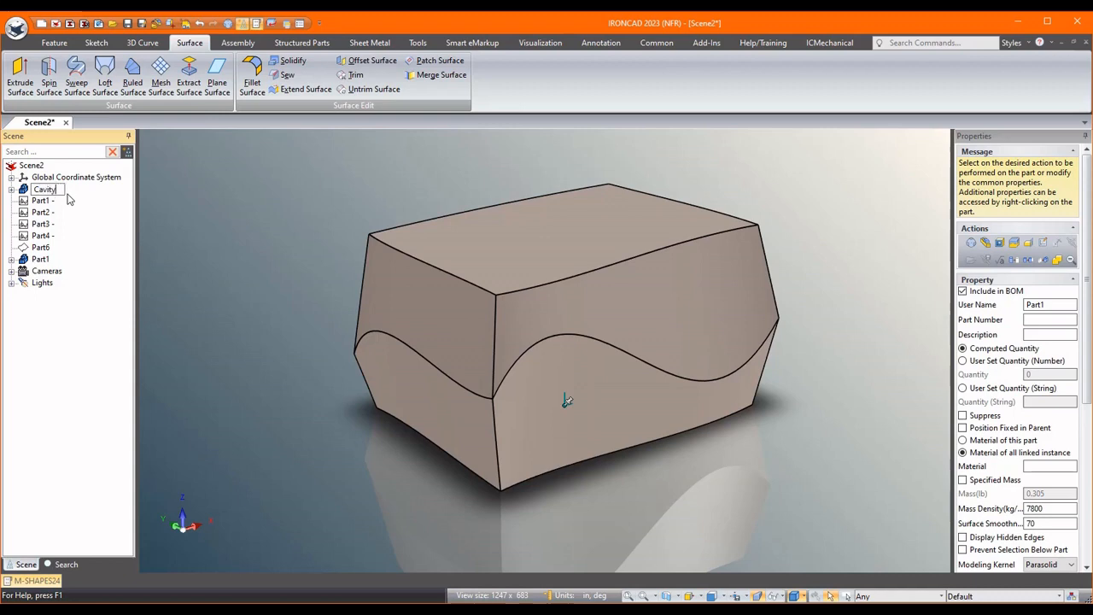
left_click(41, 260)
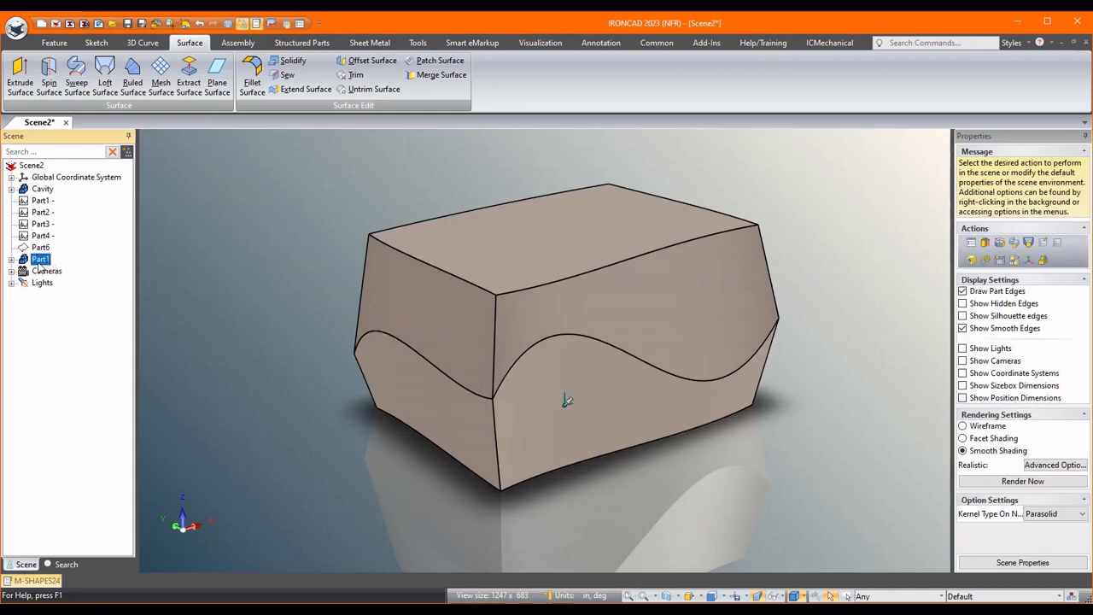
- Rename the lower split half to Core
left_click(41, 260)
type("Core")
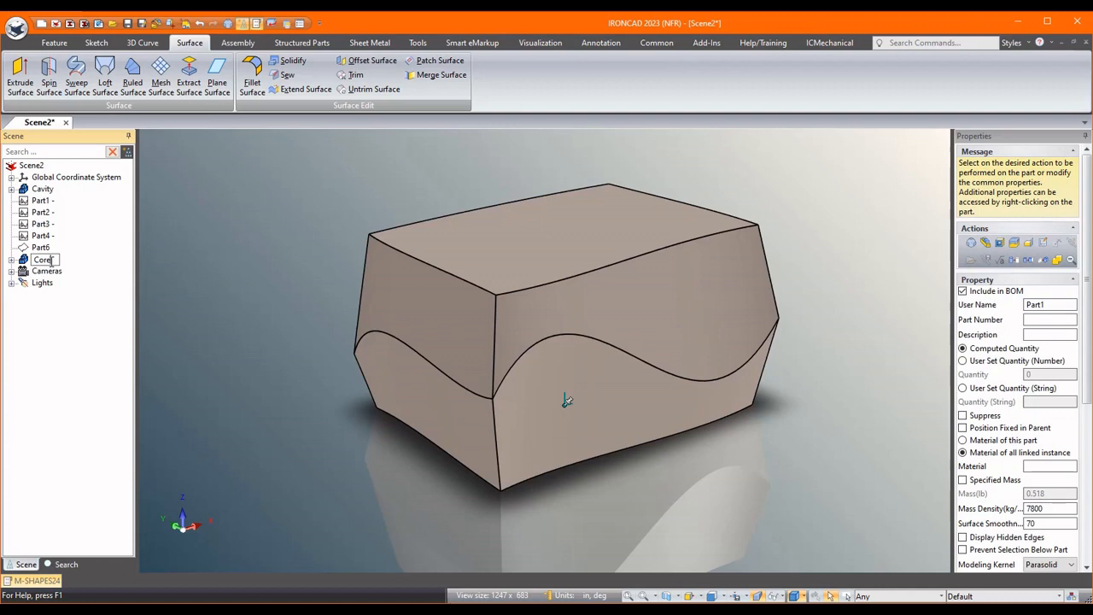
left_click(362, 544)
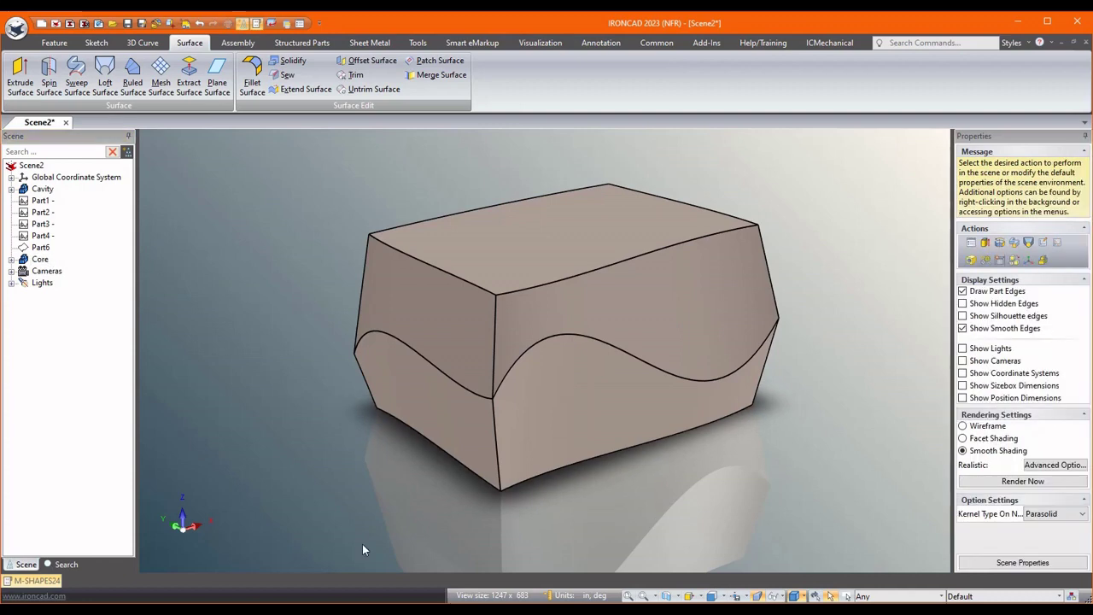
left_click(37, 581)
- Apply Orange Plastic to the Core half and Shiny Green to the Cavity half from the Surfaces catalog
left_click(126, 564)
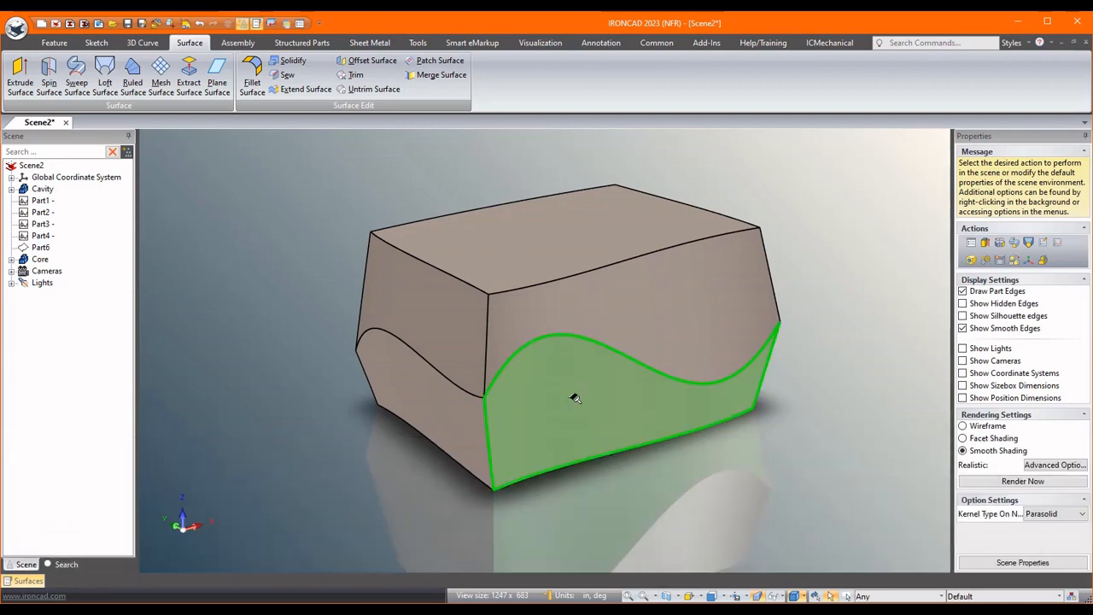
left_click_drag(563, 497, 564, 389)
left_click(28, 580)
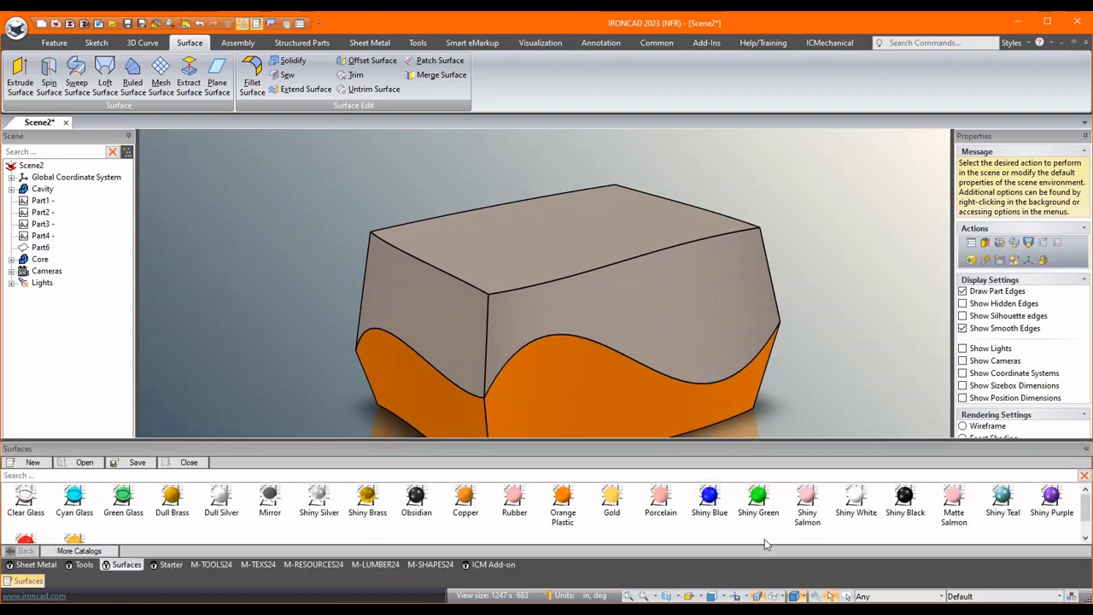
left_click_drag(757, 546, 707, 308)
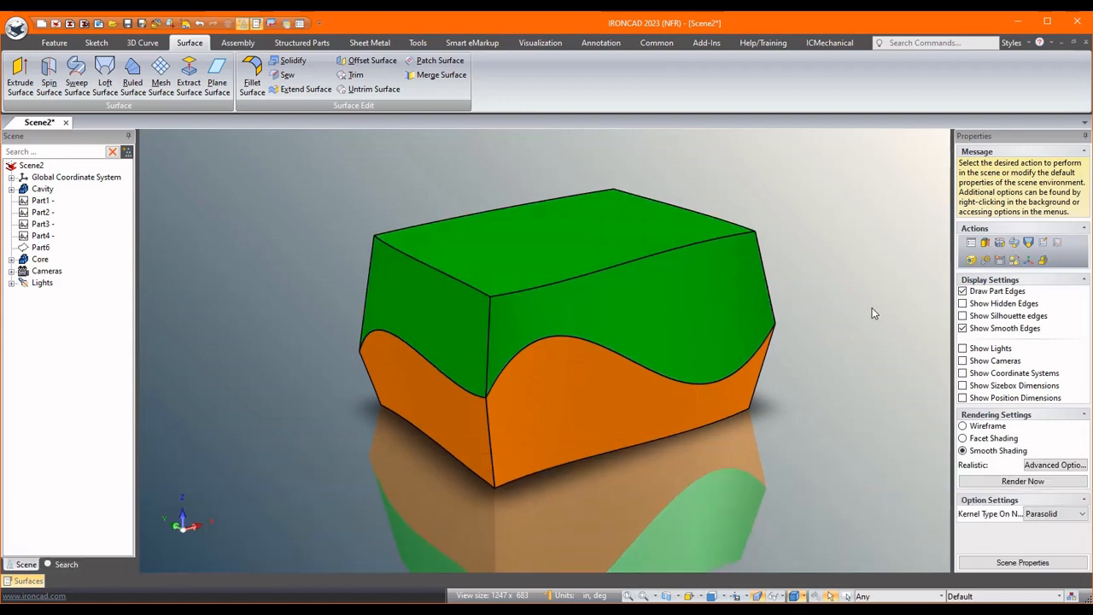
mouse_move(871, 307)
middle_mouse_down()
mouse_move(620, 300)
mouse_move(598, 272)
mouse_move(552, 429)
middle_mouse_up()
left_click(598, 273)
- Move the Cavity part straight up by 1 unit with the TriBall
left_click(551, 430)
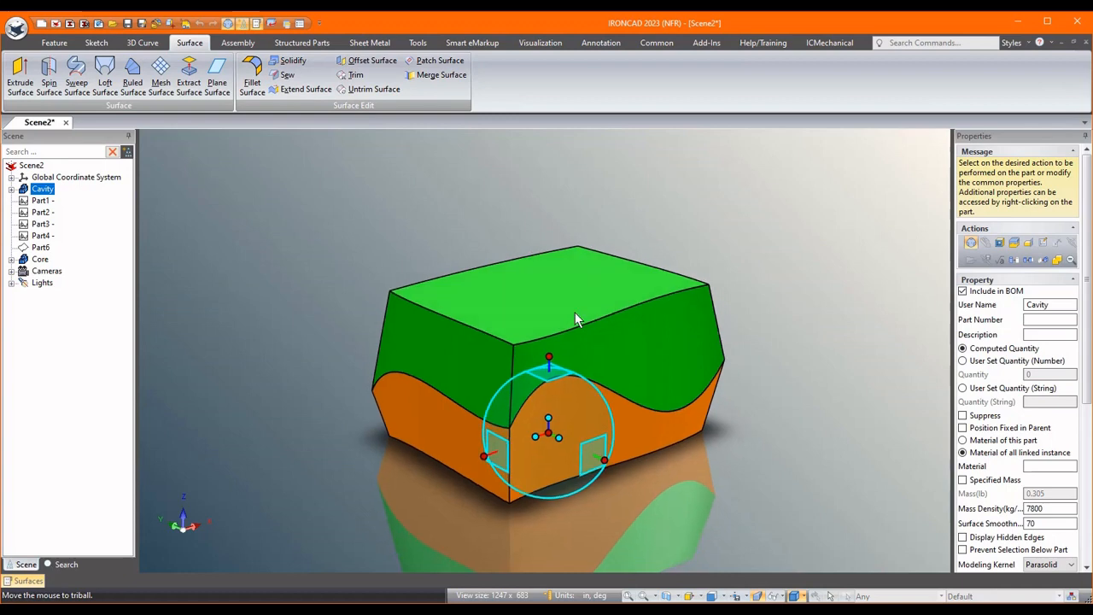
left_click_drag(548, 367, 555, 354)
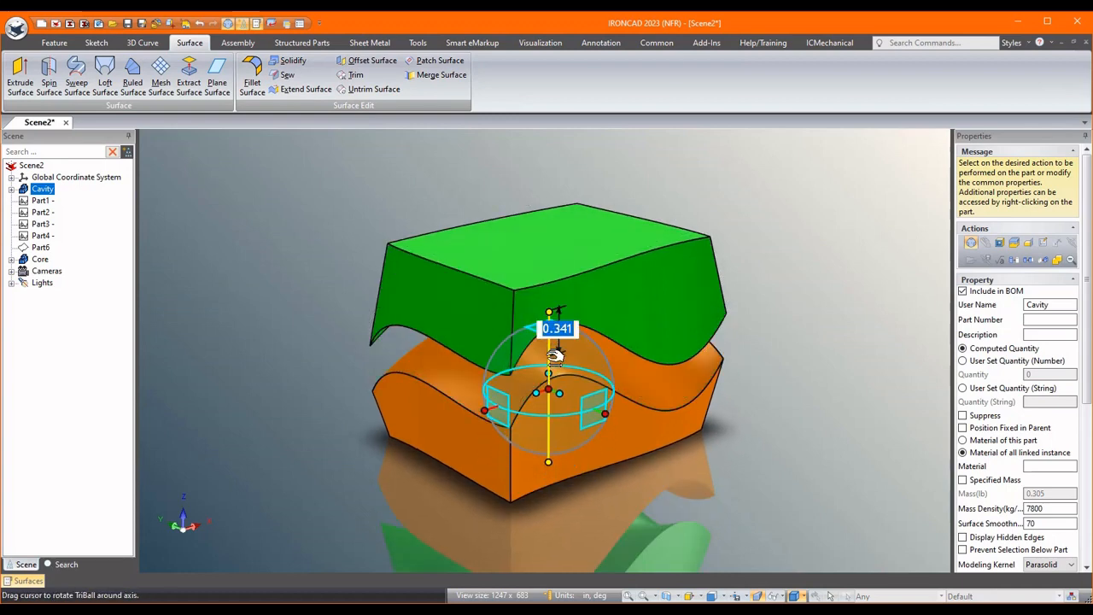
type("1")
key("Return")
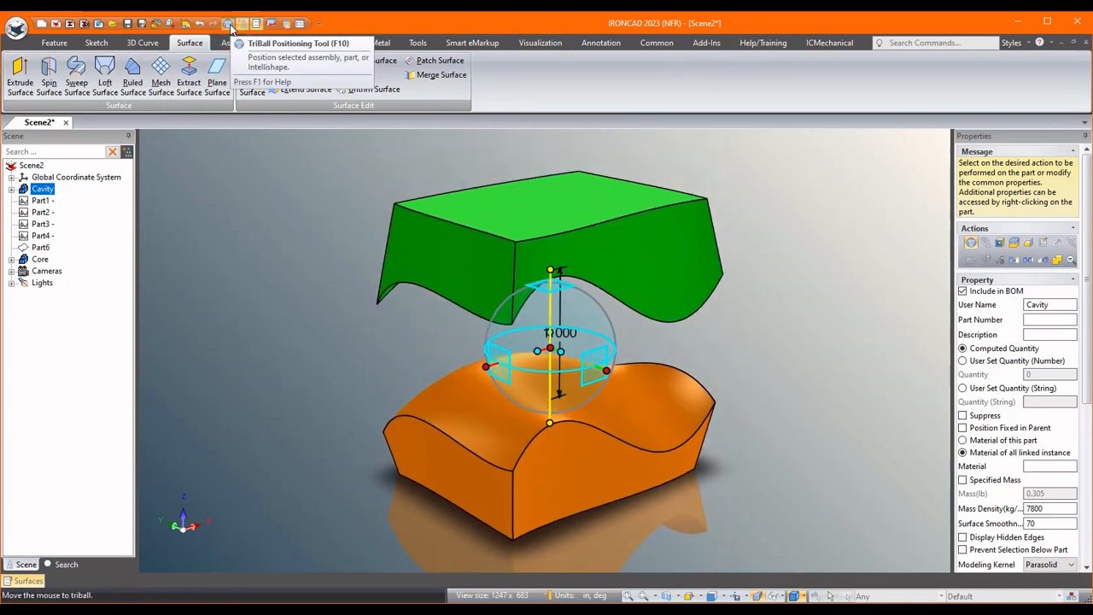
left_click(230, 28)
- Orbit the model to inspect the separated Cavity and Core halves from several angles
middle_click_drag(716, 302, 791, 321)
left_click(790, 321)
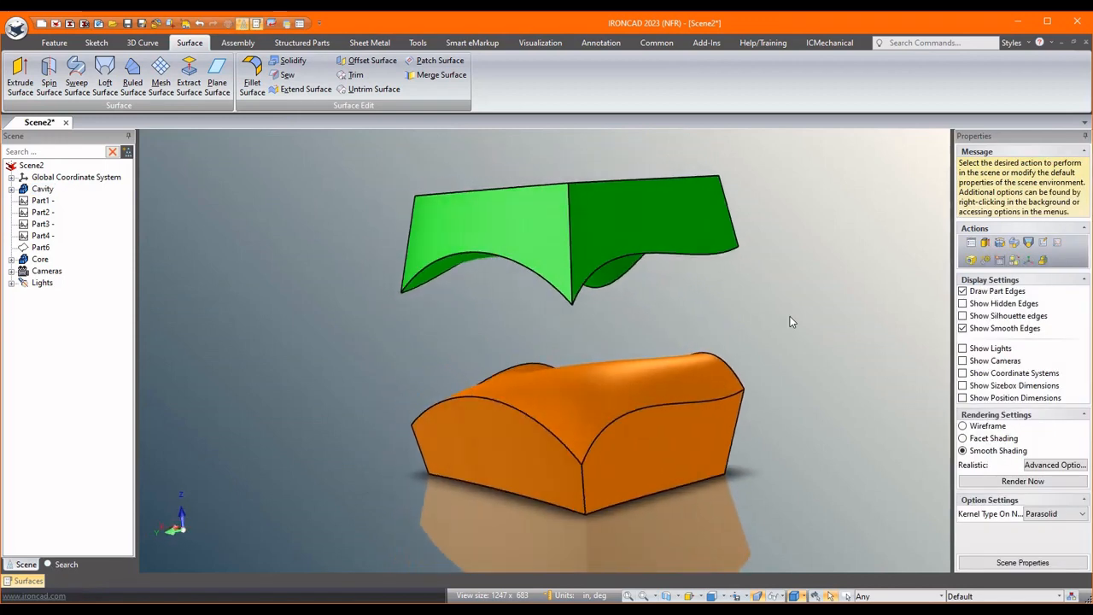
mouse_move(790, 321)
middle_mouse_down()
mouse_move(563, 442)
mouse_move(561, 389)
middle_mouse_up()
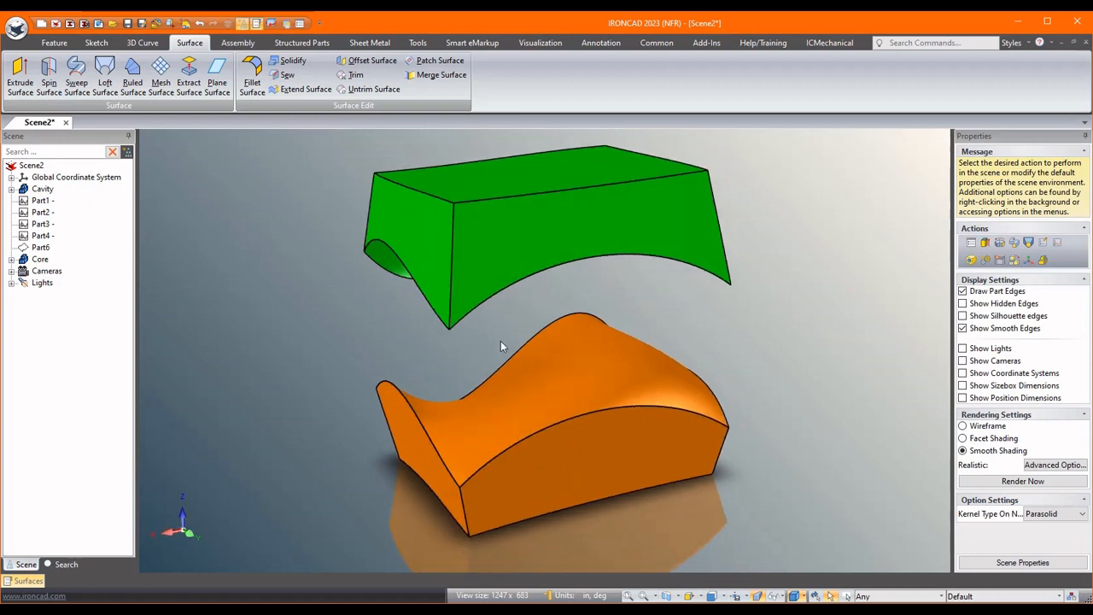
middle_click_drag(501, 341, 585, 234)
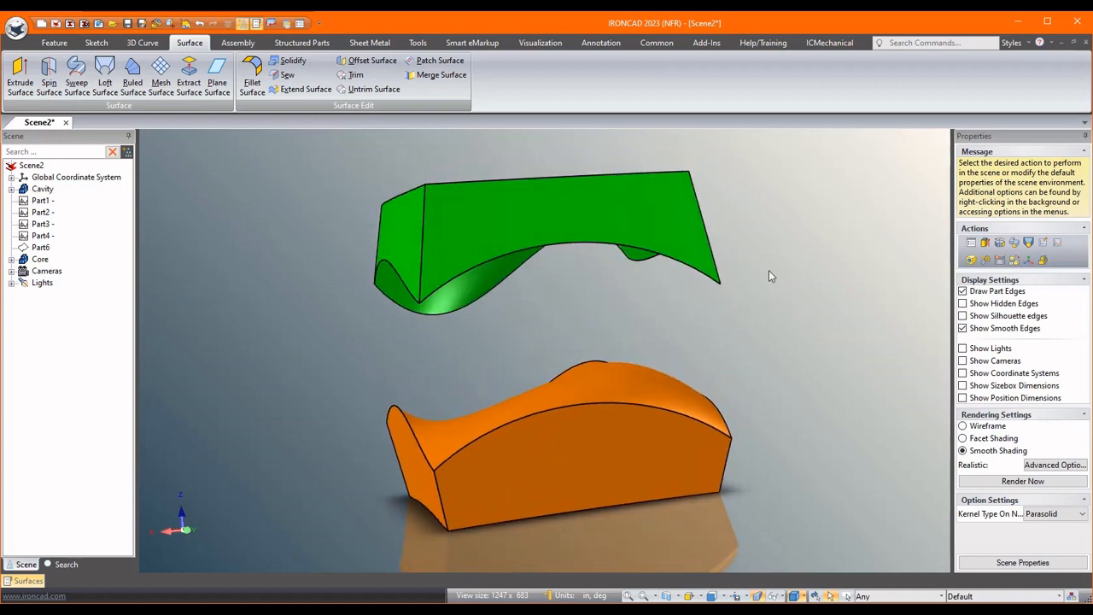
mouse_move(769, 270)
middle_mouse_down()
mouse_move(554, 282)
mouse_move(424, 243)
middle_mouse_up()
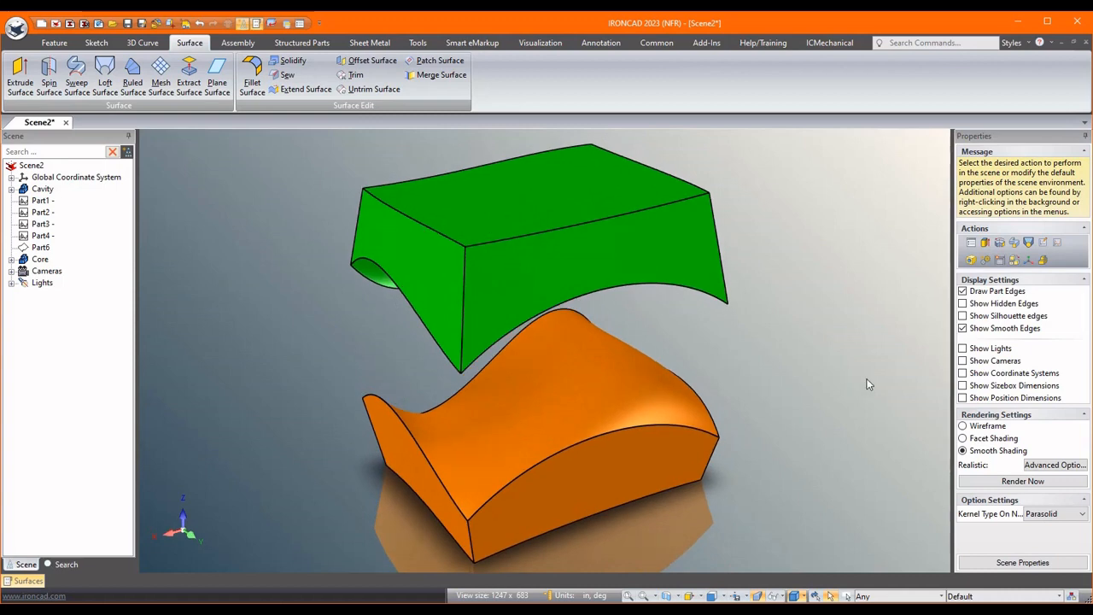
middle_click_drag(603, 294, 691, 320)
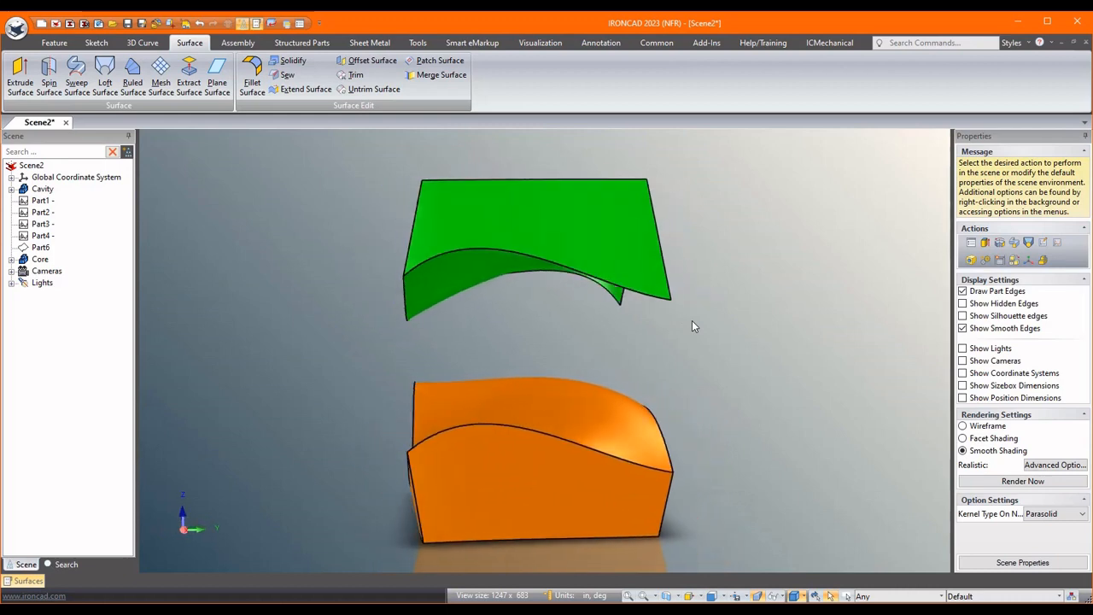